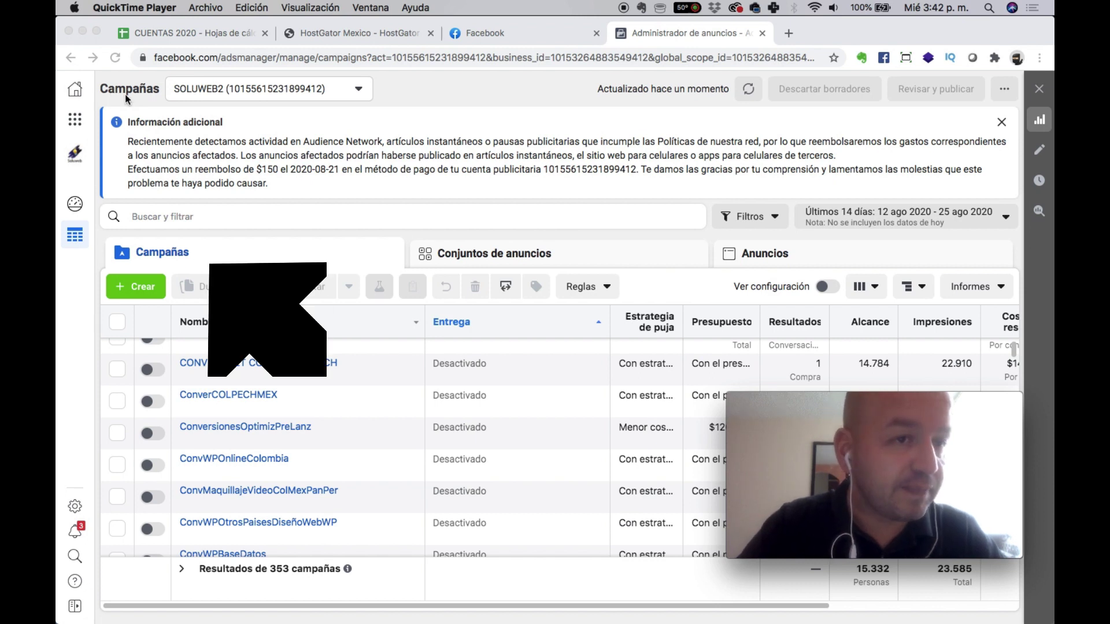
# Go to the automated rules page (Reglas automáticas) of the ad account from the business tools.
pyautogui.click(78, 107)
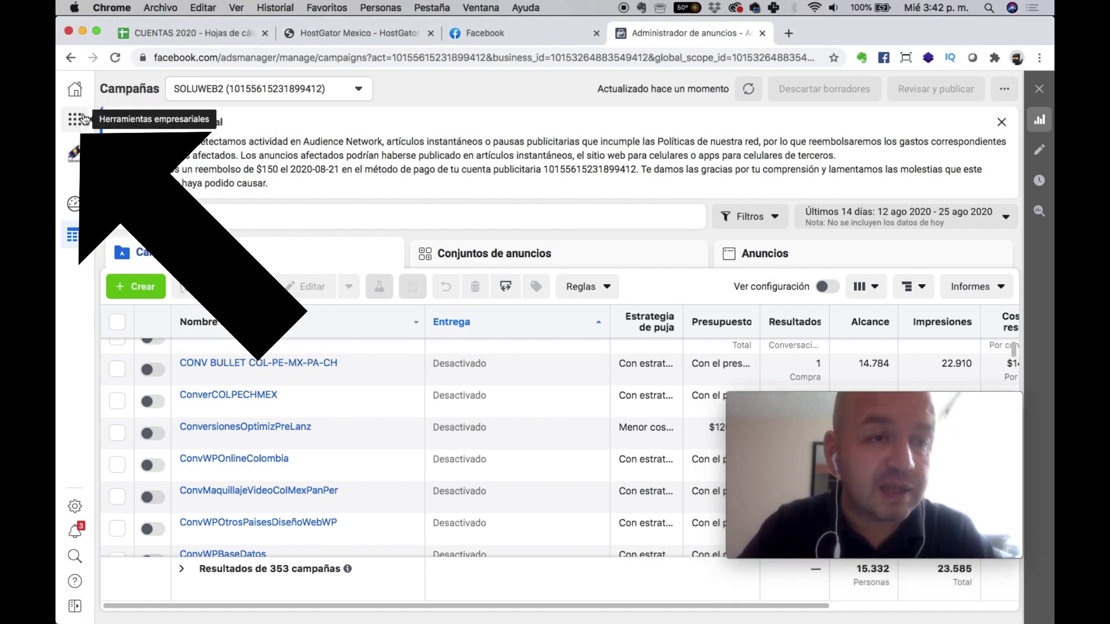
pyautogui.click(84, 119)
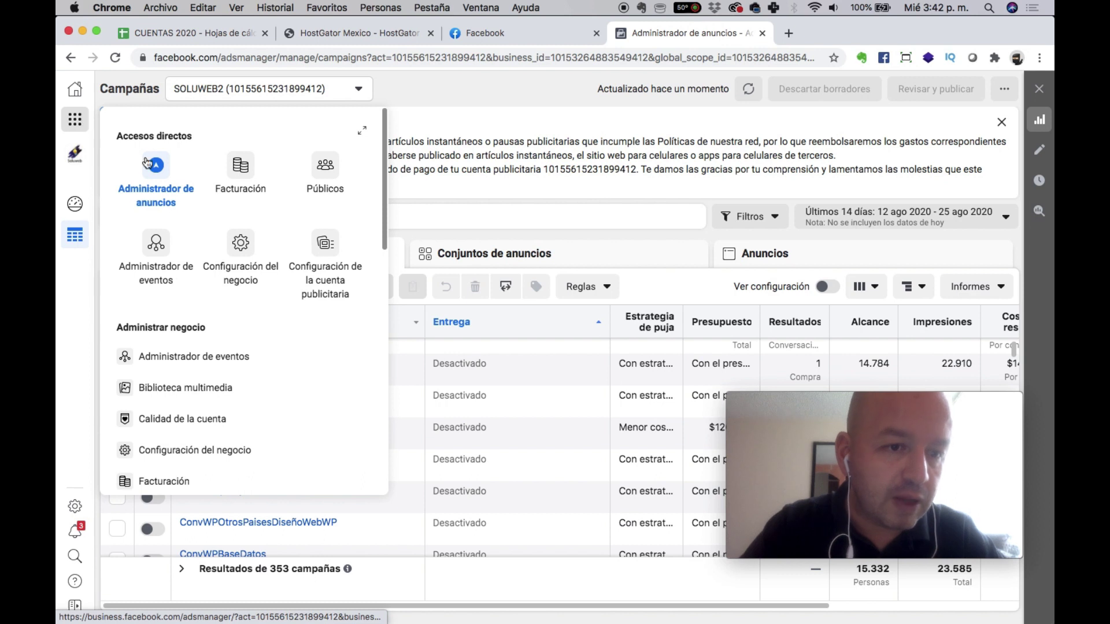
pyautogui.scroll(-5, 229, 358)
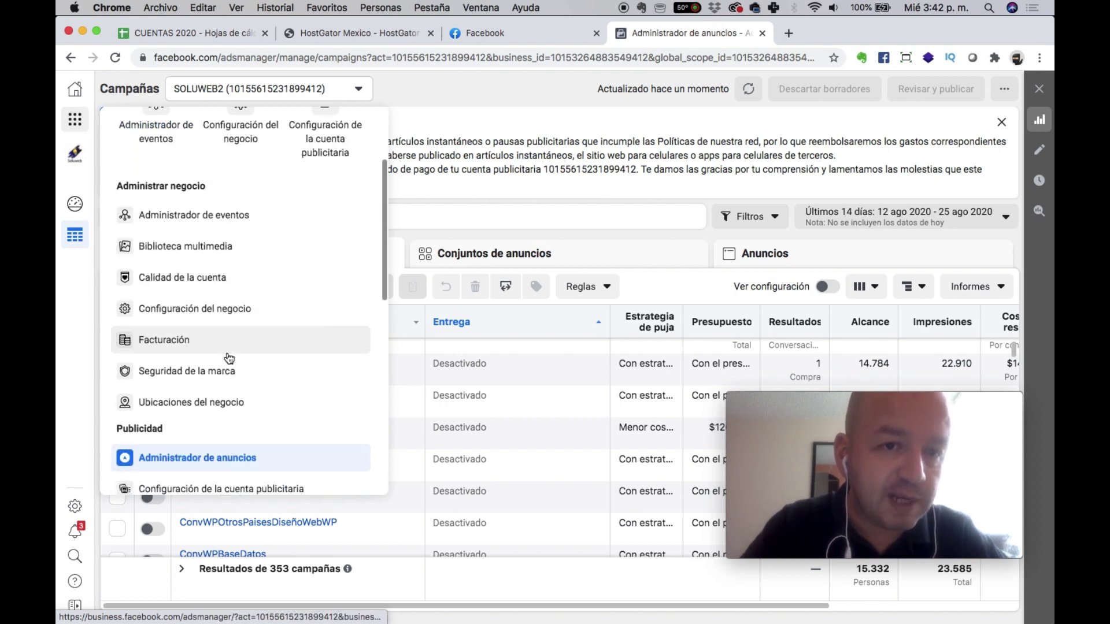
pyautogui.scroll(-2, 230, 358)
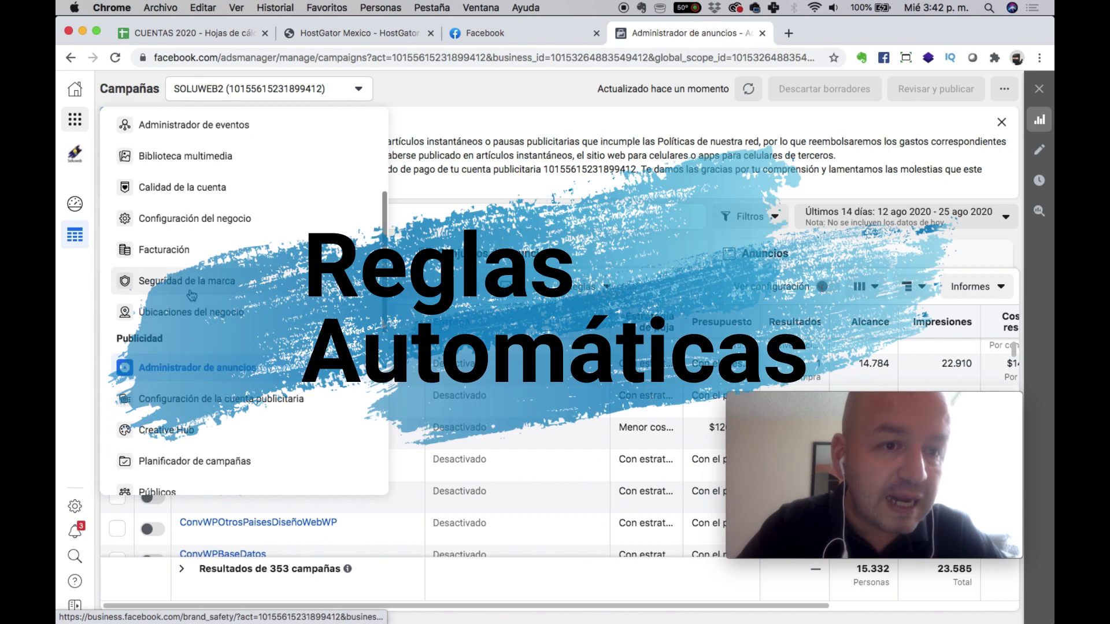
pyautogui.scroll(-5, 199, 305)
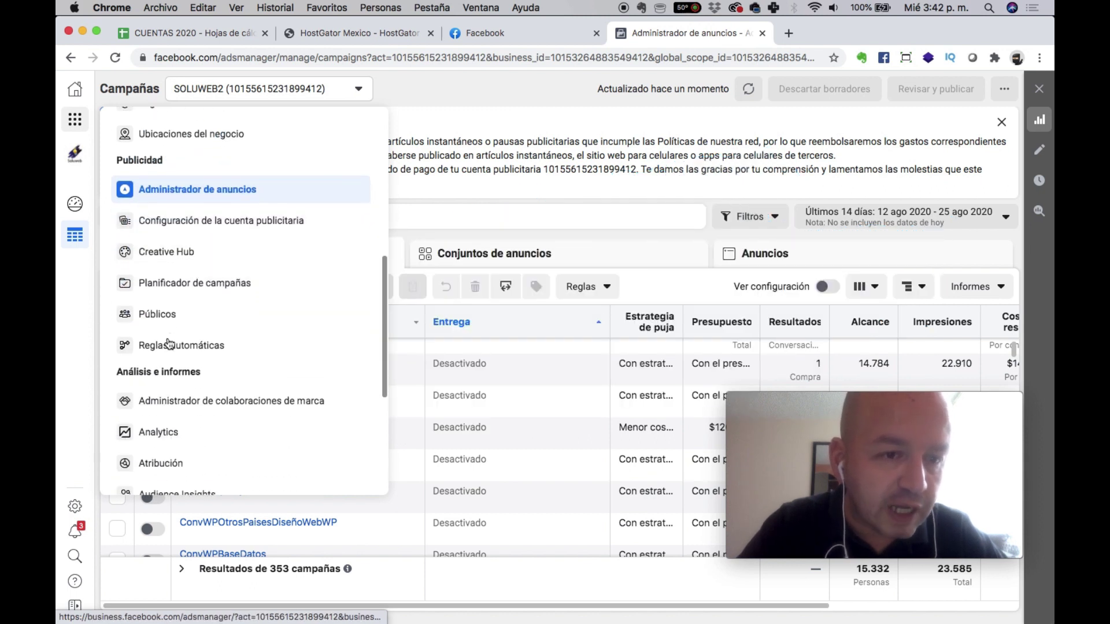
pyautogui.click(156, 347)
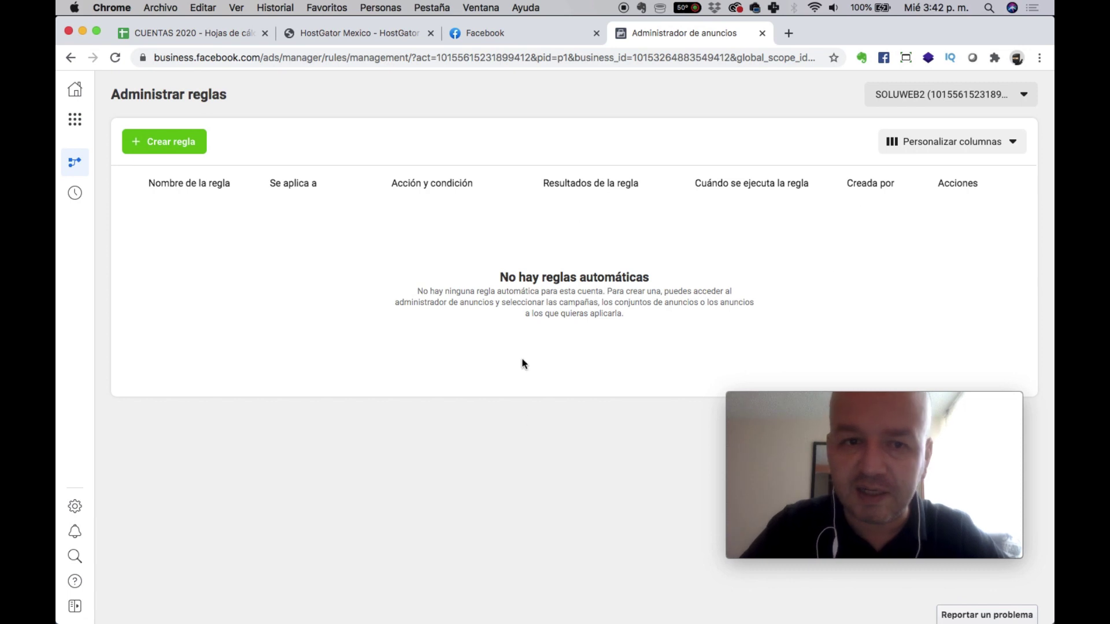
# Start a new automated rule and name it "AUMENTAR PRESUPUESTO 30%".
pyautogui.click(186, 146)
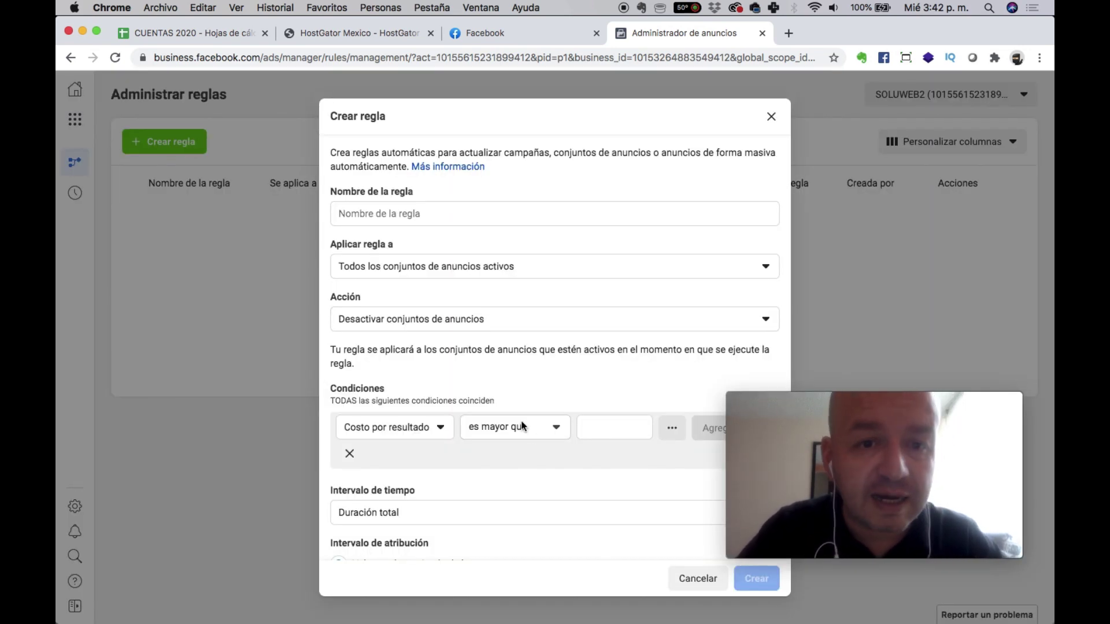
pyautogui.click(459, 209)
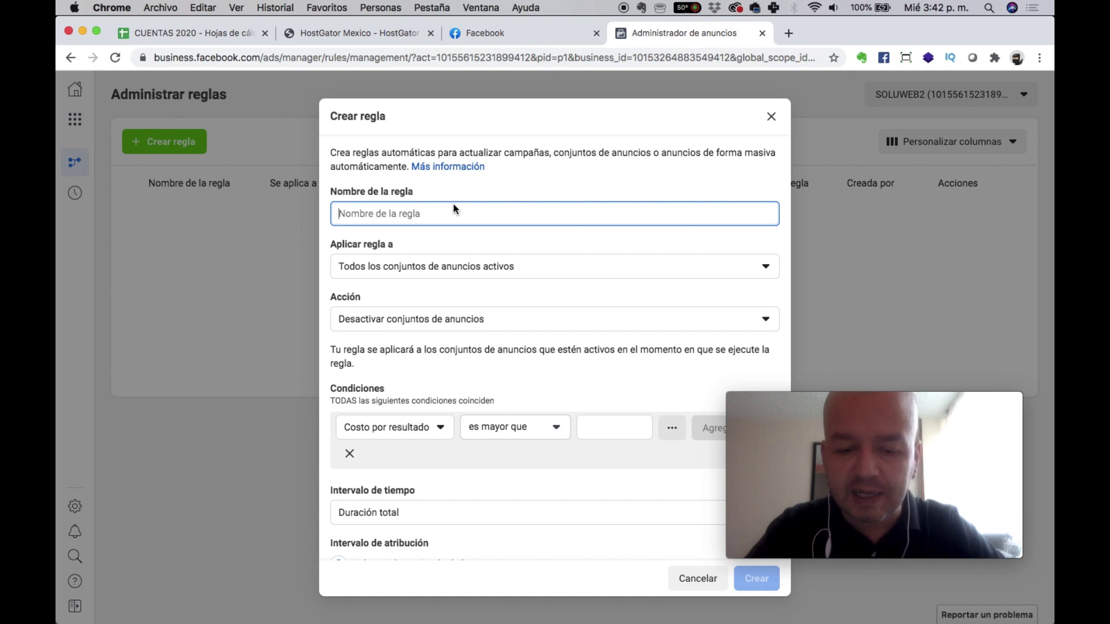
pyautogui.write('AUME')
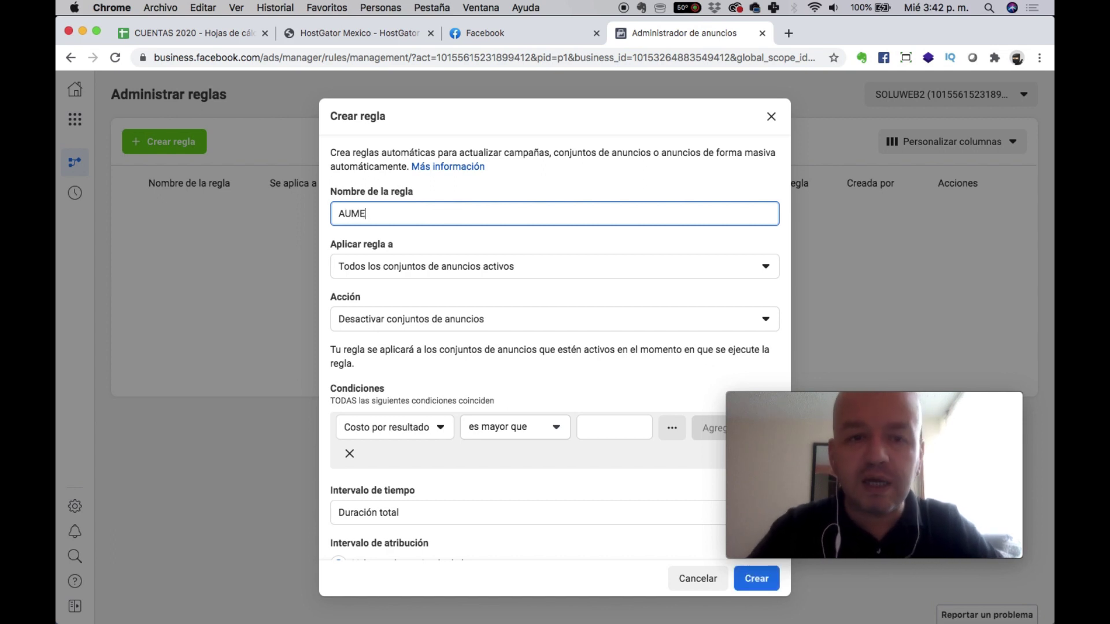
pyautogui.write('NTAR PRES')
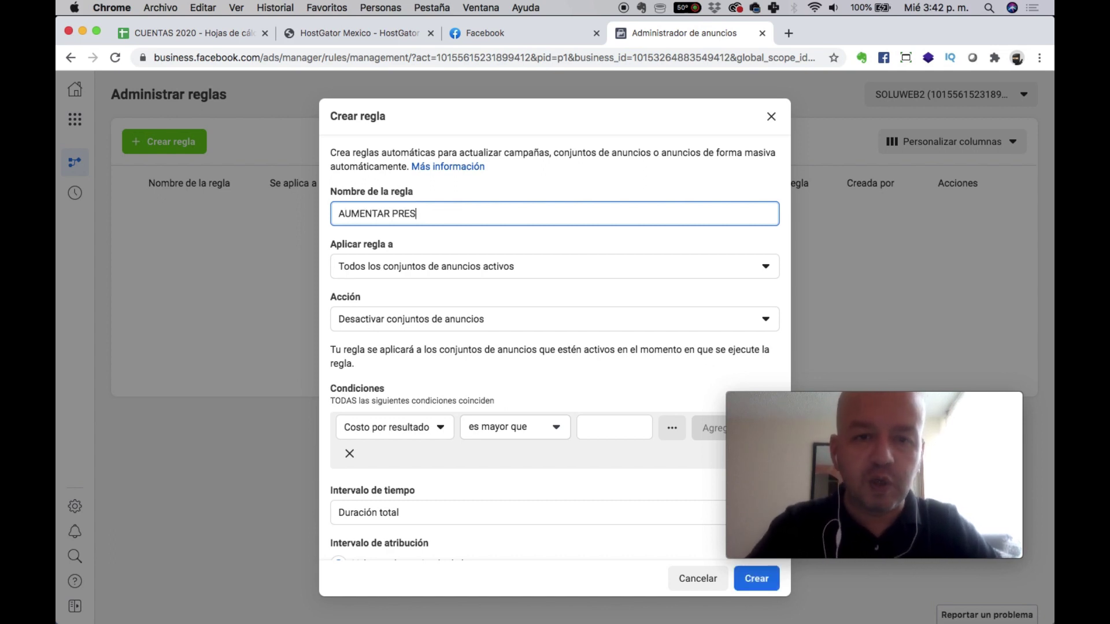
pyautogui.write('UPUESTO 30%')
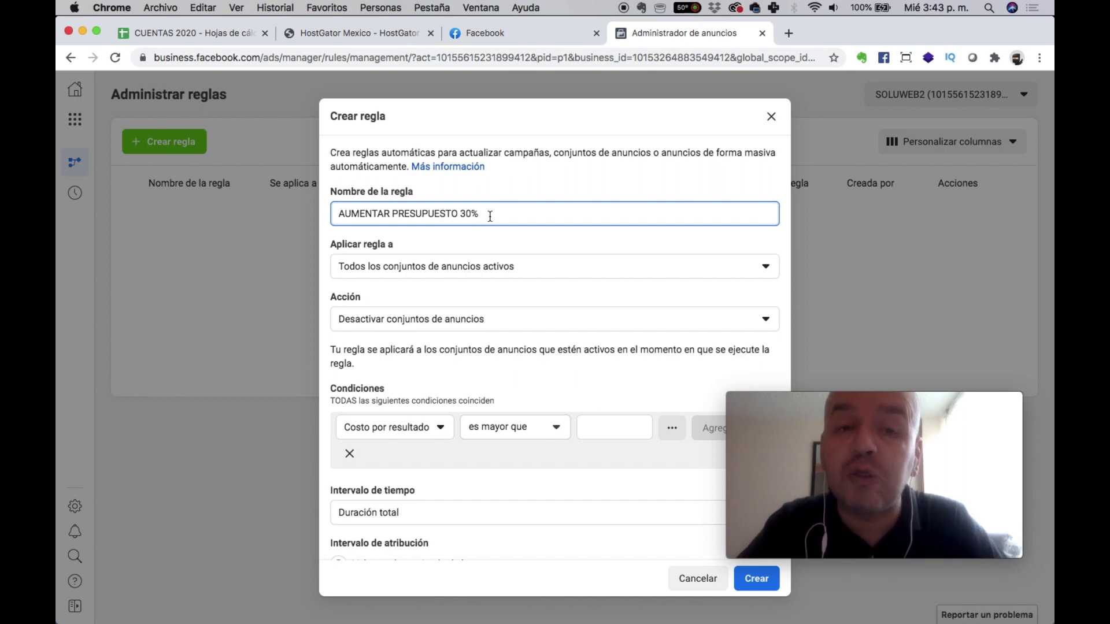
# Apply the rule to all active campaigns (Todas las campañas activas).
pyautogui.click(410, 274)
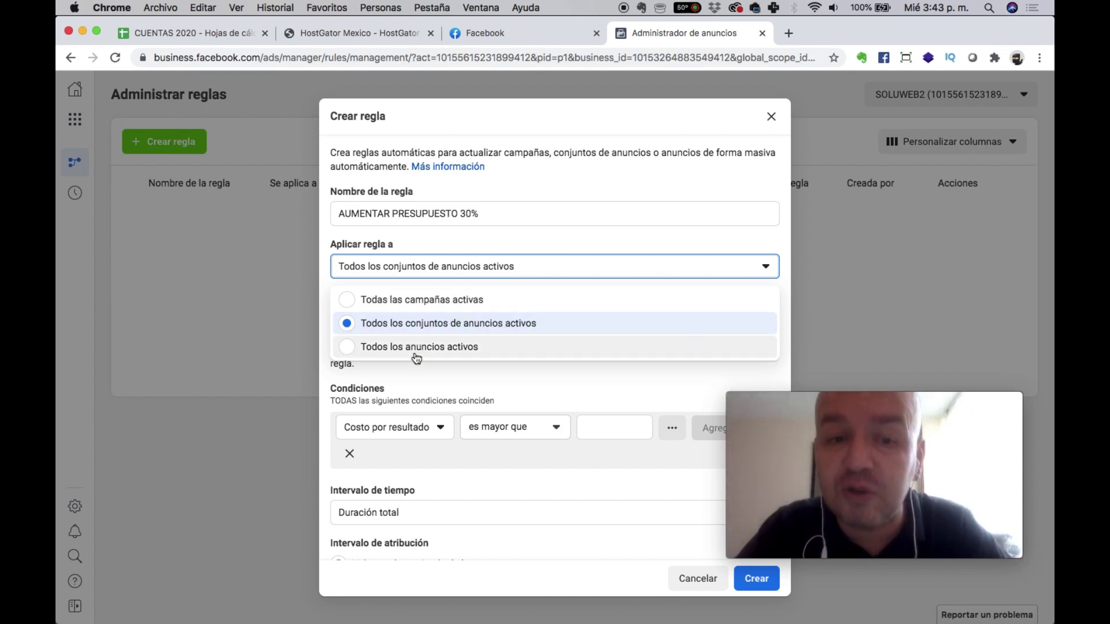
pyautogui.click(433, 302)
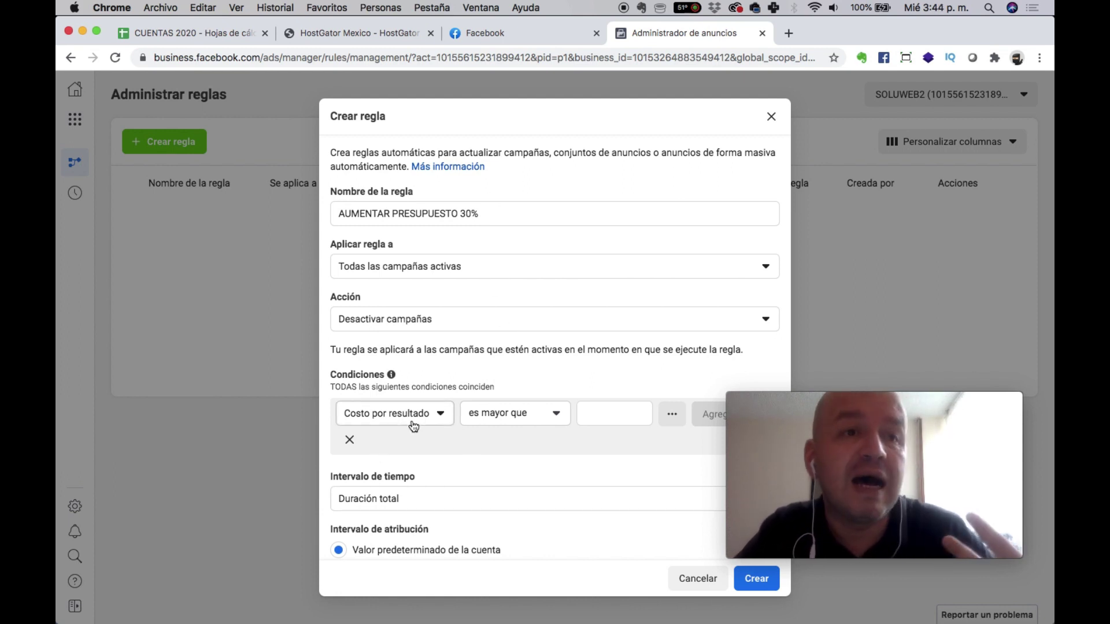
pyautogui.click(479, 215)
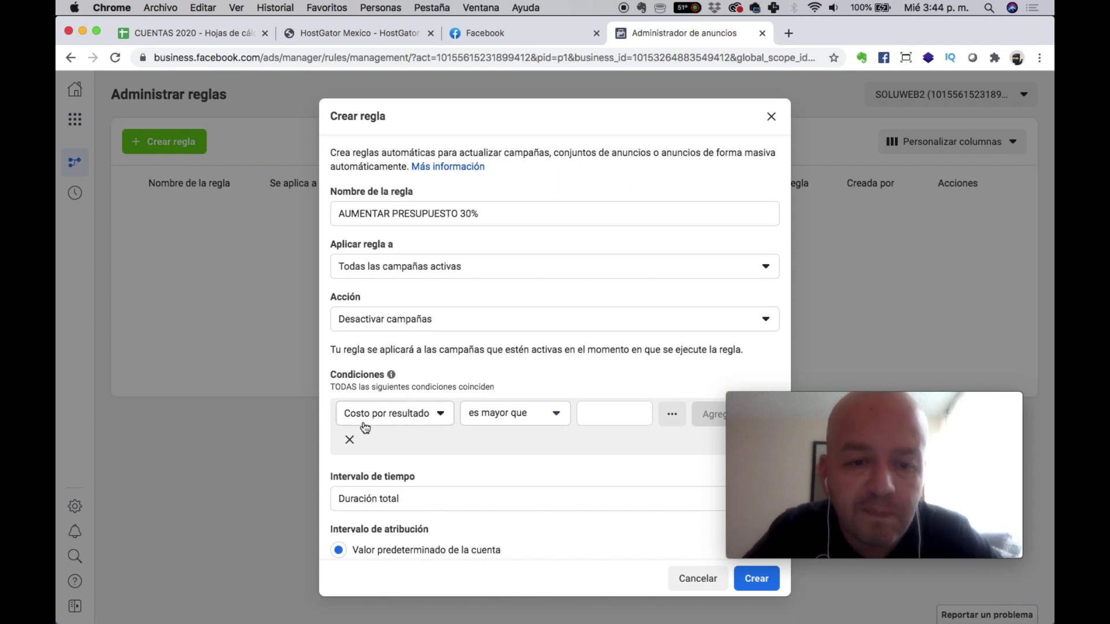
# Set the rule's condition to Costo por resultado es menor que 3000.
pyautogui.click(554, 416)
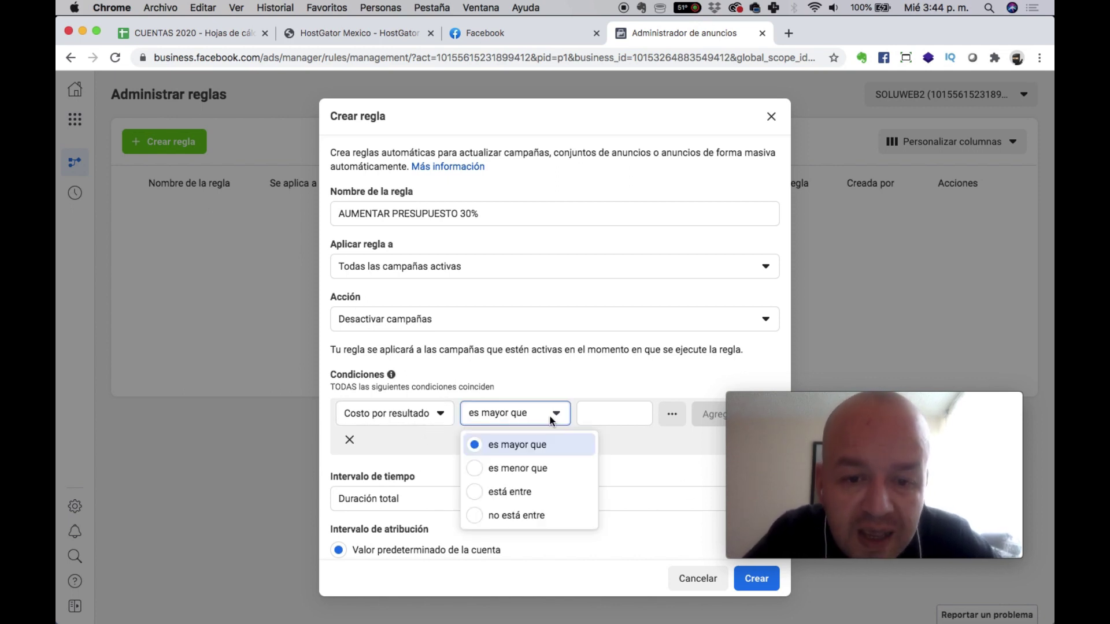
pyautogui.click(533, 469)
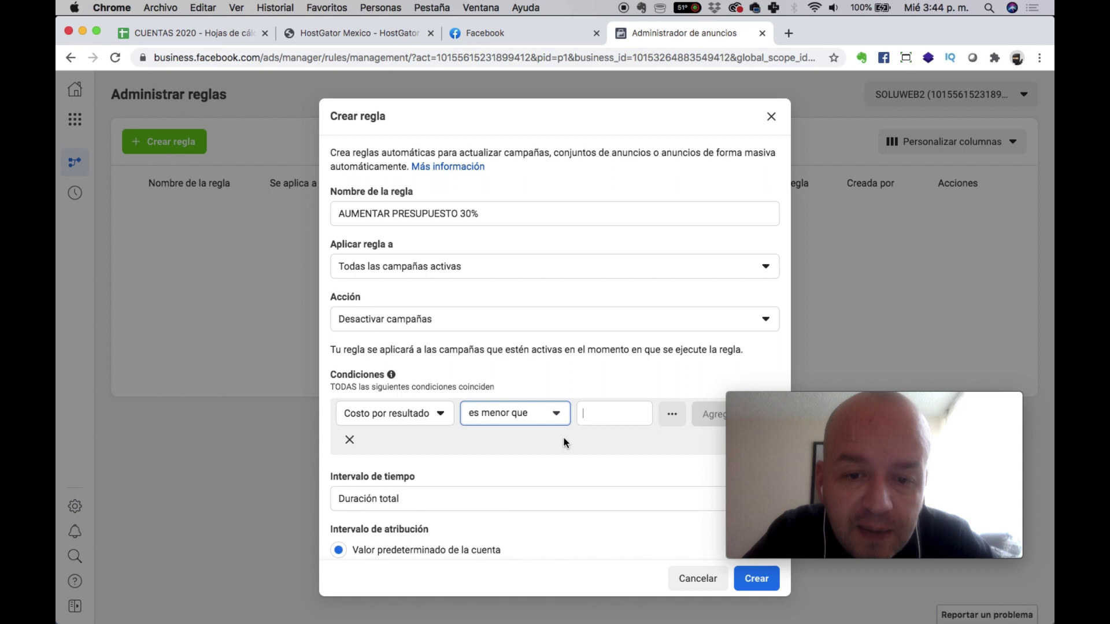
pyautogui.click(596, 414)
pyautogui.write('3000')
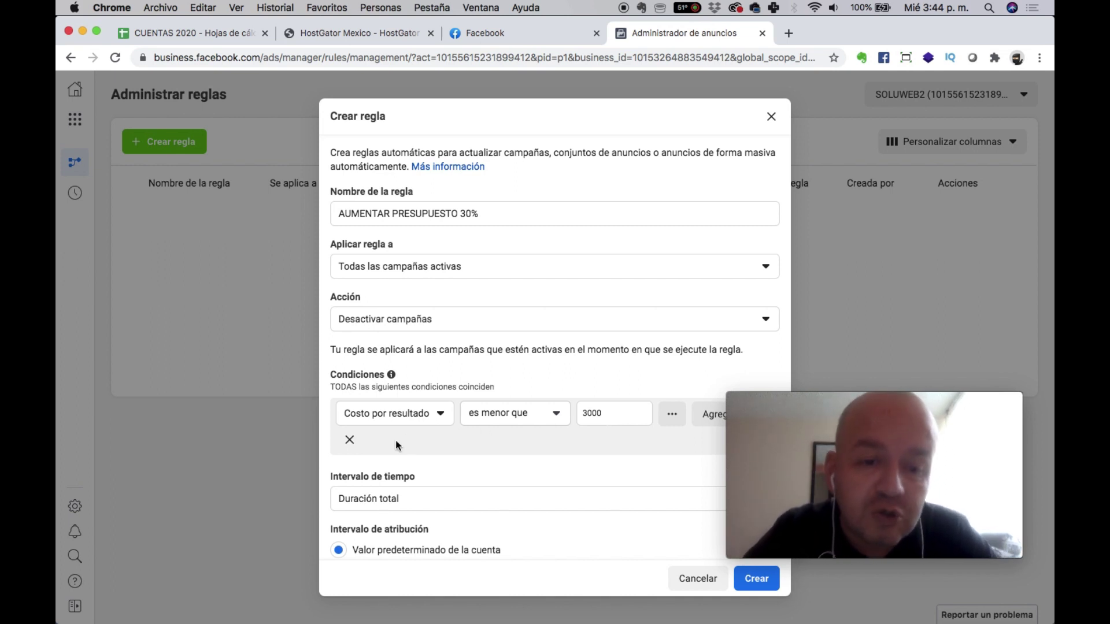
# Set the rule's action to Aumentar presupuesto diario.
pyautogui.click(354, 320)
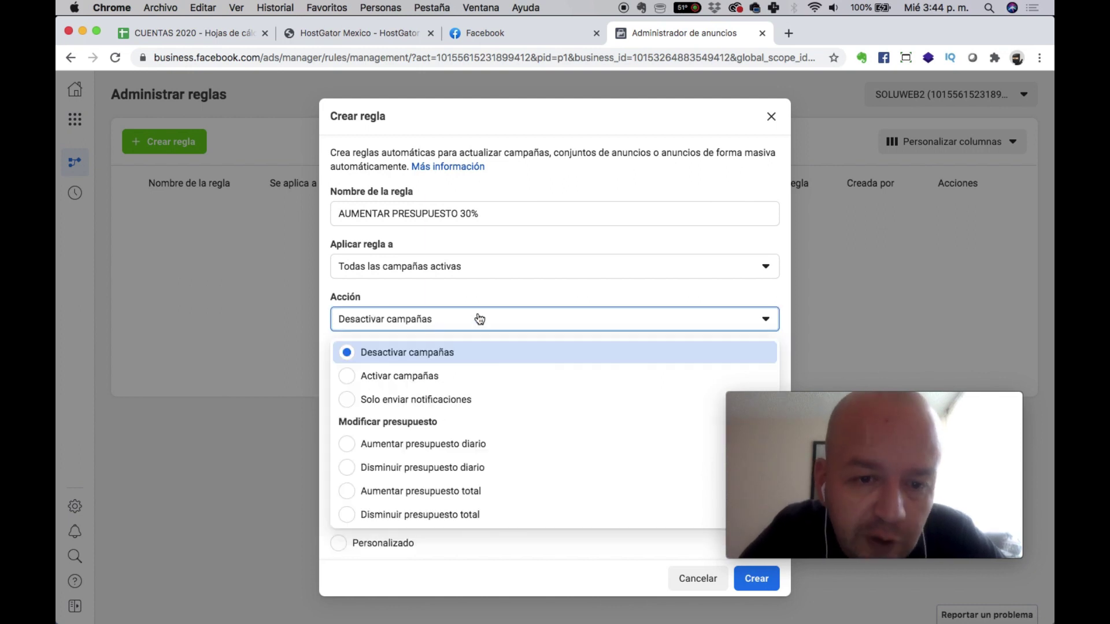
pyautogui.click(381, 445)
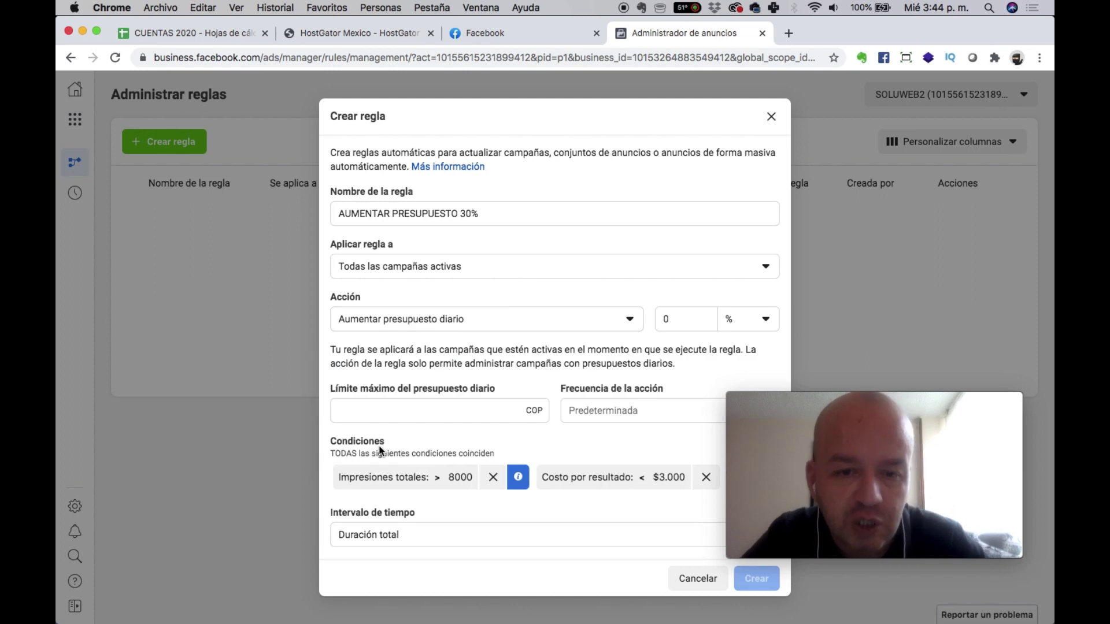
pyautogui.click(679, 320)
pyautogui.write('3')
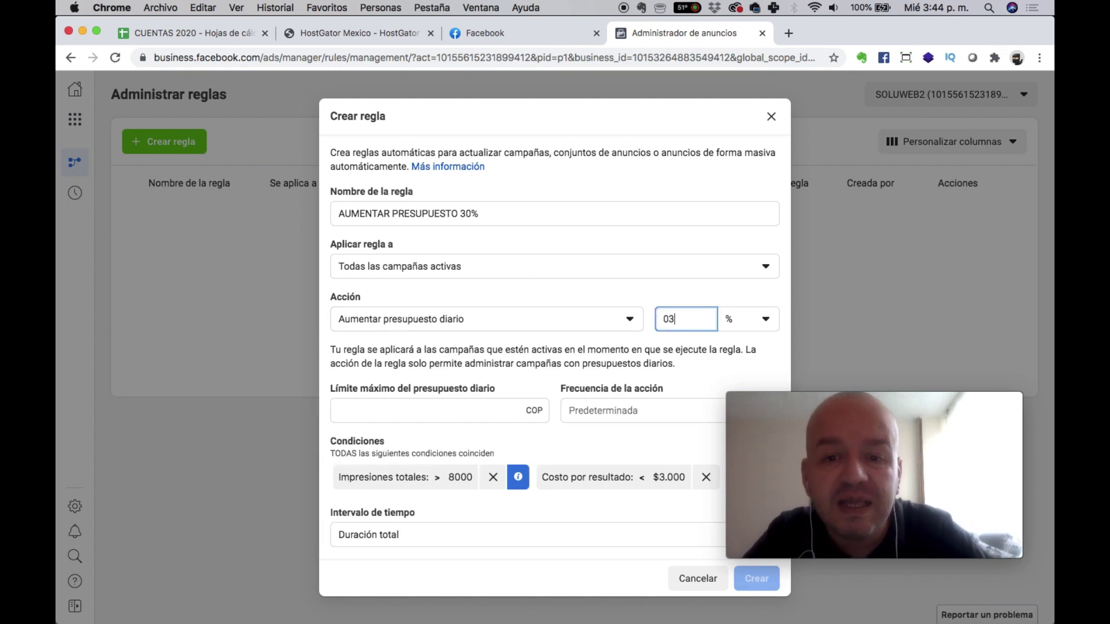
pyautogui.write('30')
pyautogui.press('BackSpace')
pyautogui.press('BackSpace')
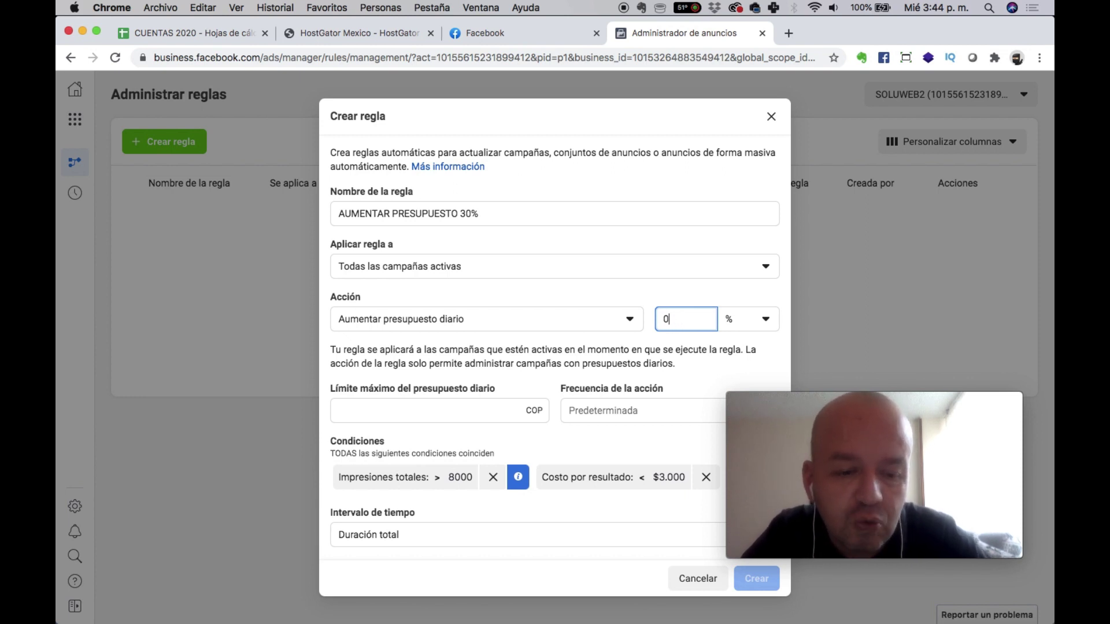
pyautogui.write('10')
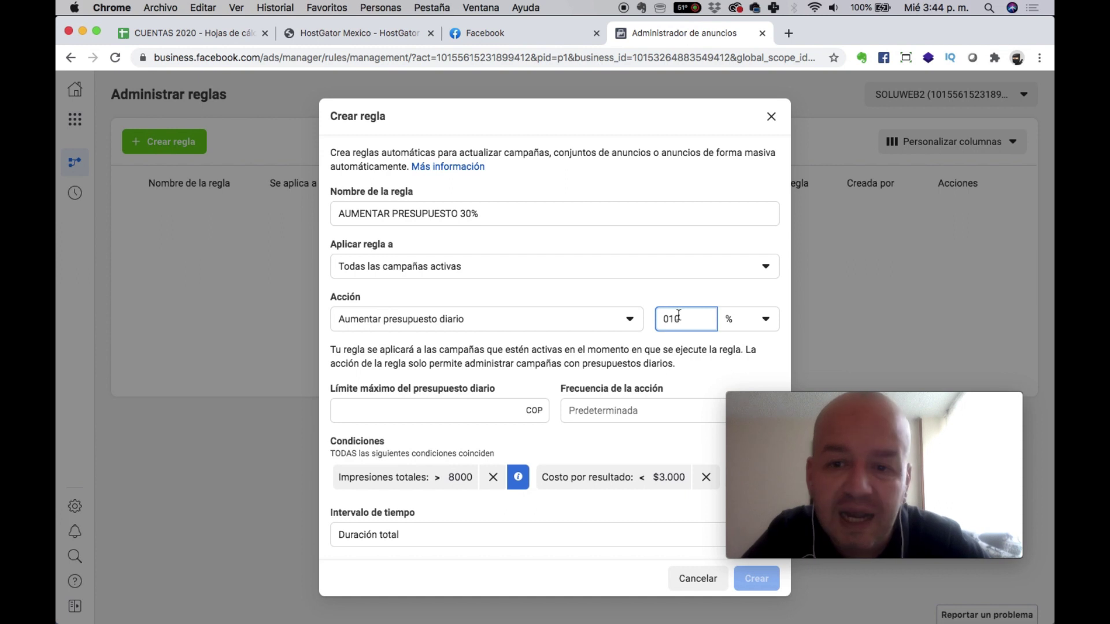
pyautogui.press('BackSpace')
pyautogui.press('BackSpace')
# Switch the daily budget increase from a percentage to a fixed amount ($) and set it to 12000 COP.
pyautogui.click(772, 324)
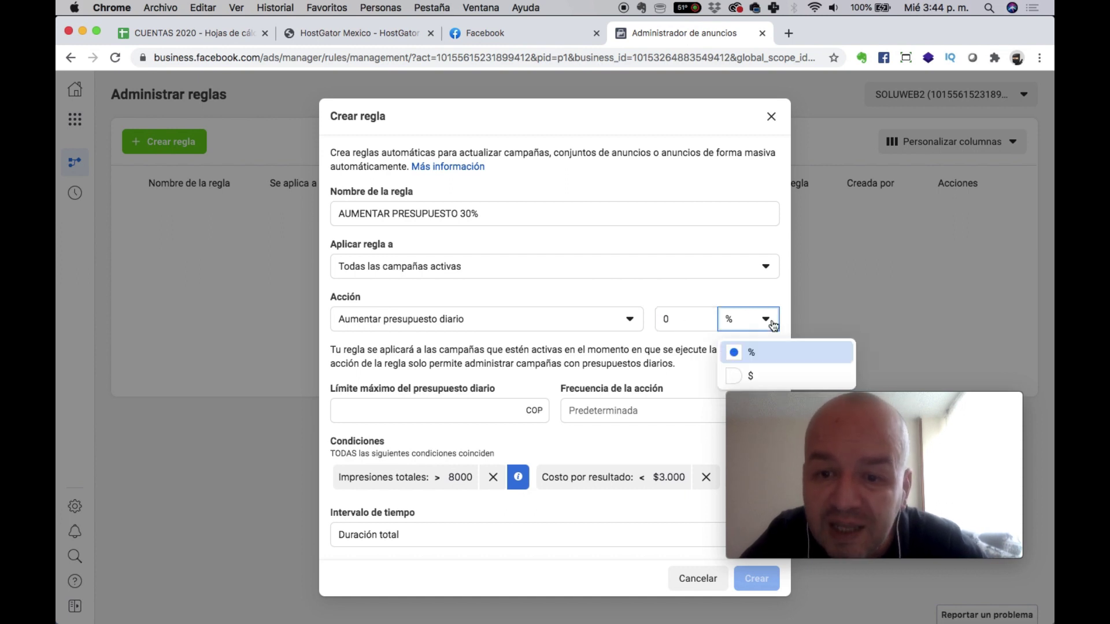
pyautogui.click(753, 382)
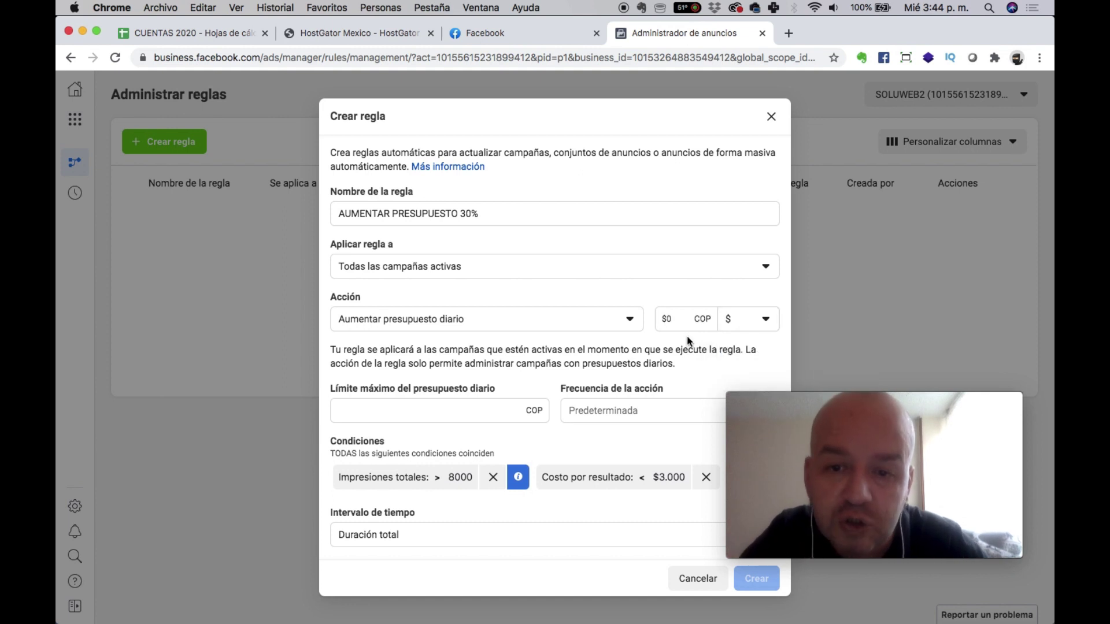
pyautogui.click(673, 324)
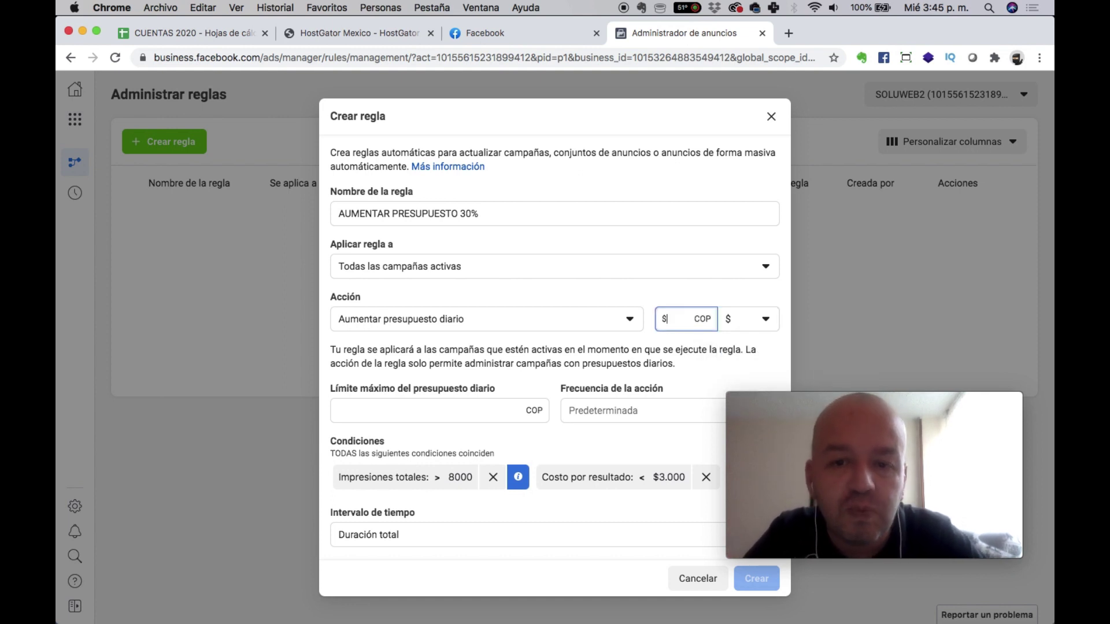
pyautogui.write('12')
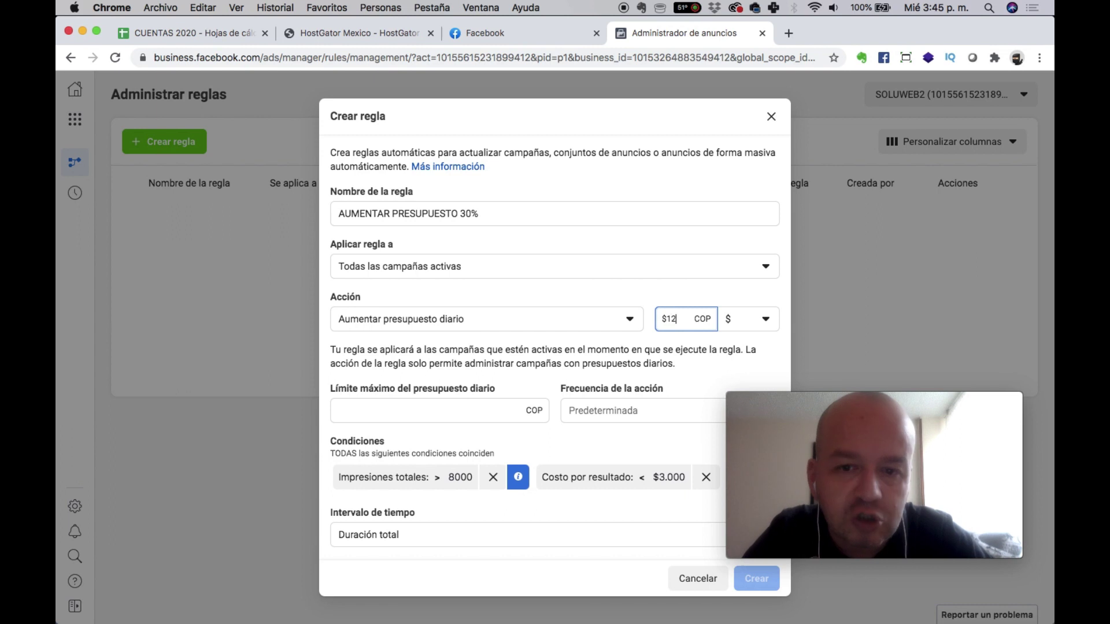
pyautogui.write('000')
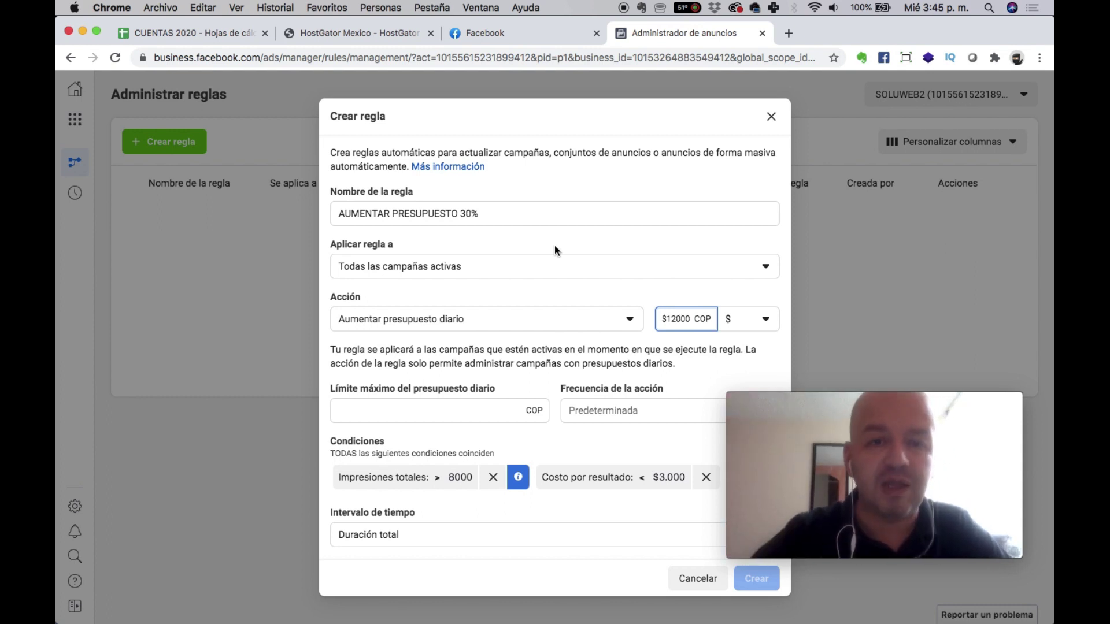
# Rename the rule "AUMENTAR PRESUPUESTO $12000", replacing the percentage at the end of its name.
pyautogui.moveTo(463, 215); pyautogui.dragTo(622, 250)
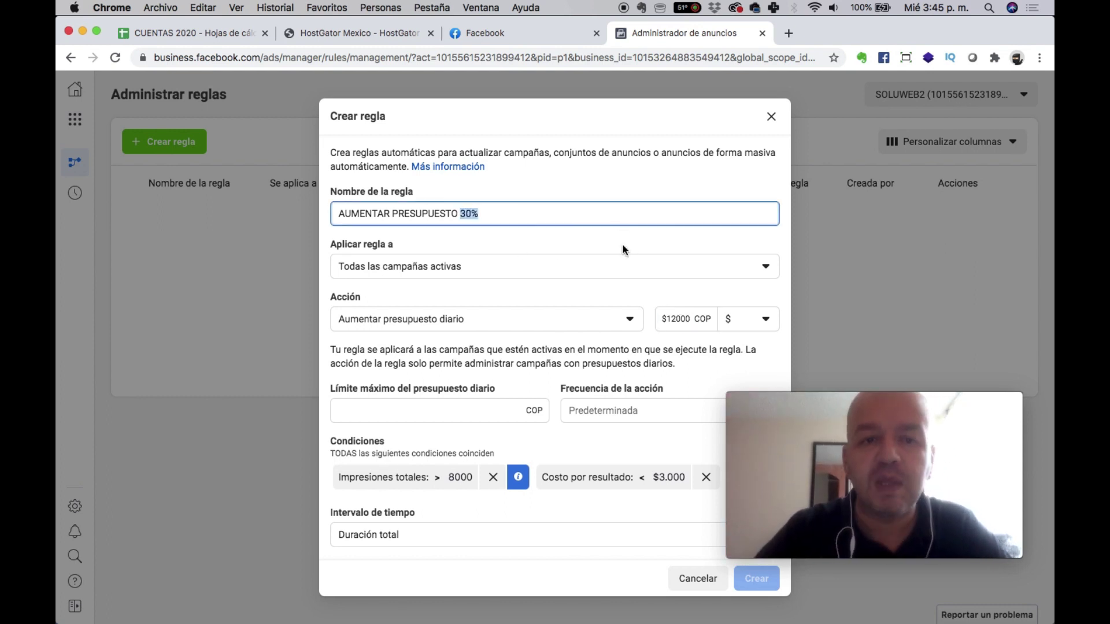
pyautogui.write('12')
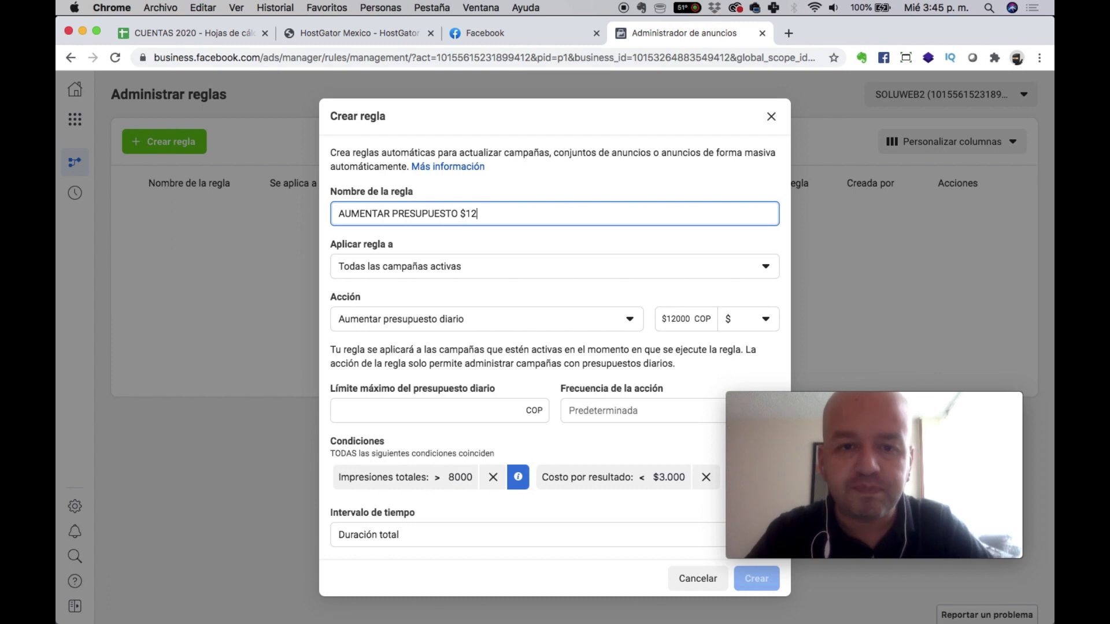
pyautogui.write('000')
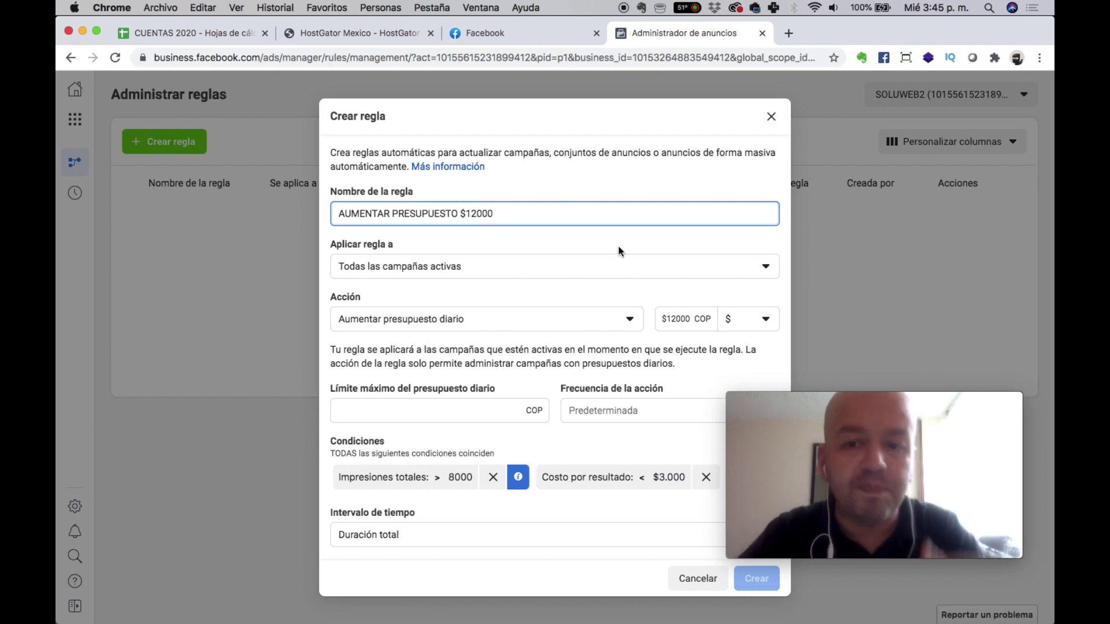
pyautogui.click(475, 325)
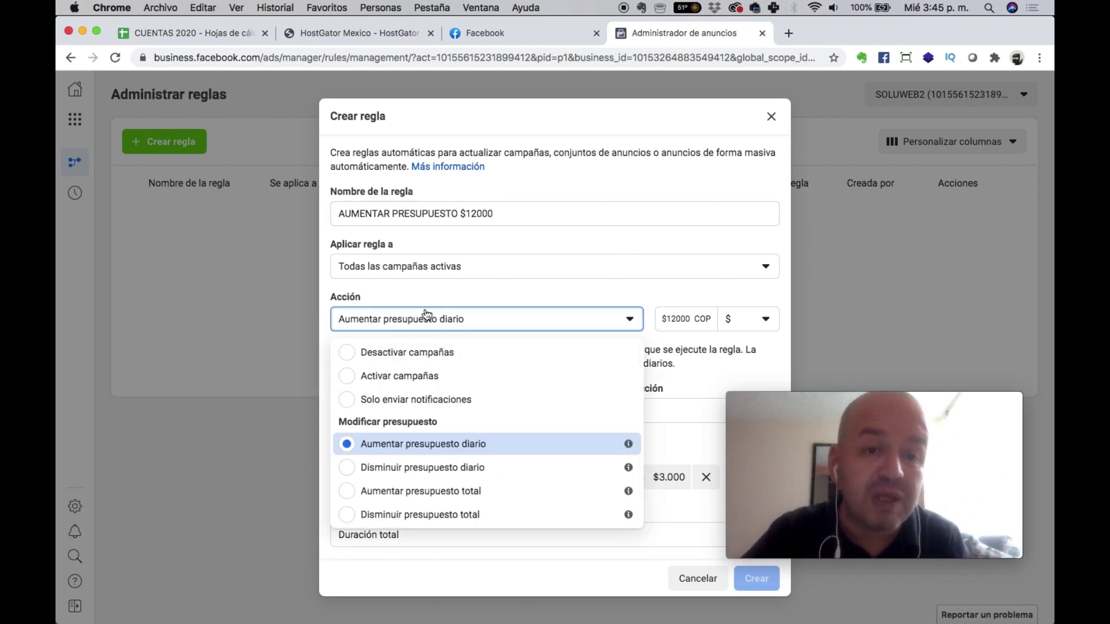
pyautogui.click(467, 214)
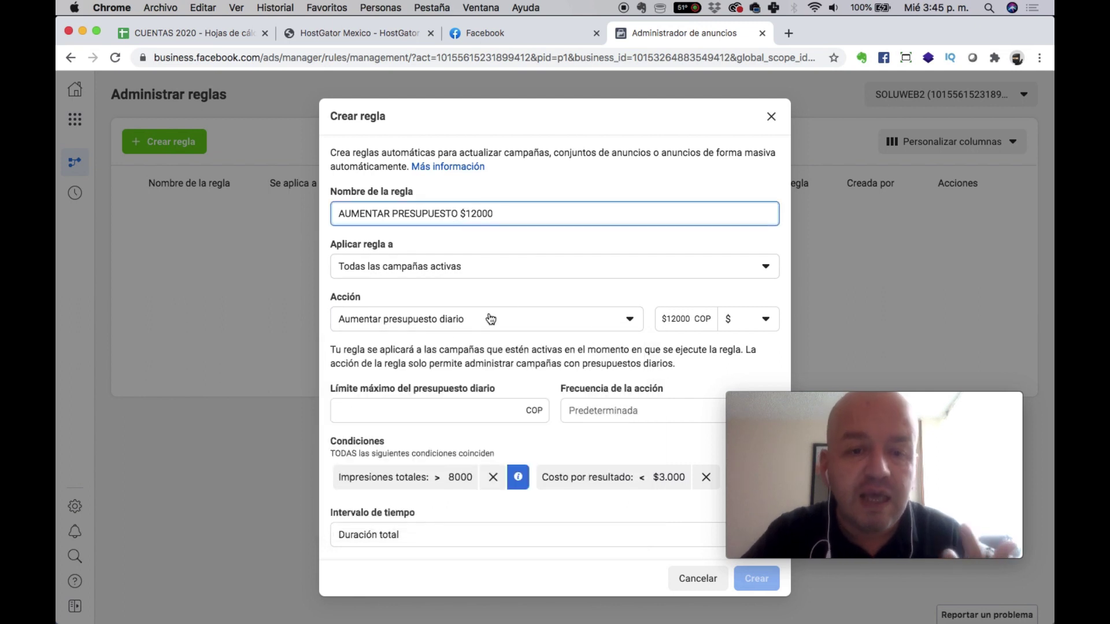
# Remove both the cost-per-result and the total-impressions conditions from the rule.
pyautogui.scroll(-3, 418, 430)
pyautogui.scroll(-3, 421, 429)
pyautogui.click(707, 376)
pyautogui.click(493, 375)
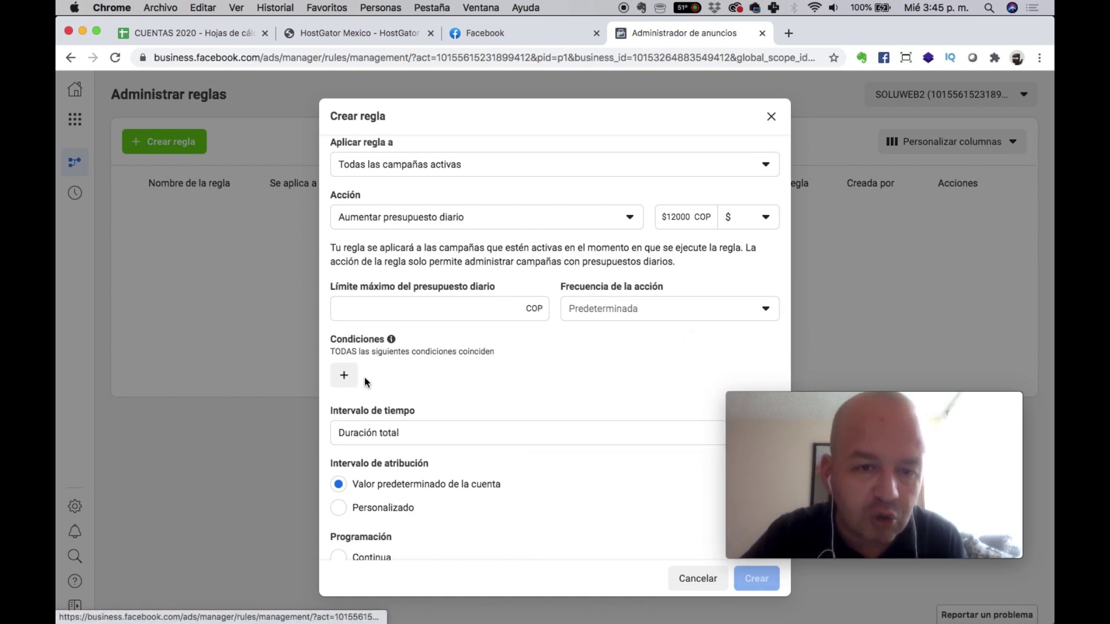
# Add a rule condition requiring Costo por resultado to be greater than 6000.
pyautogui.click(343, 376)
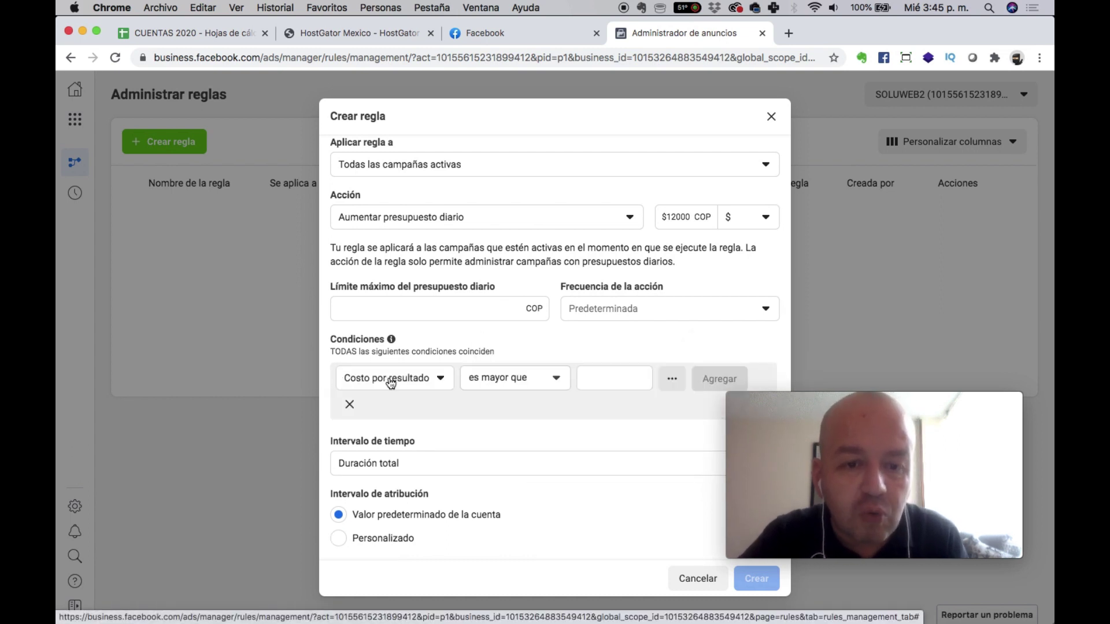
pyautogui.click(410, 382)
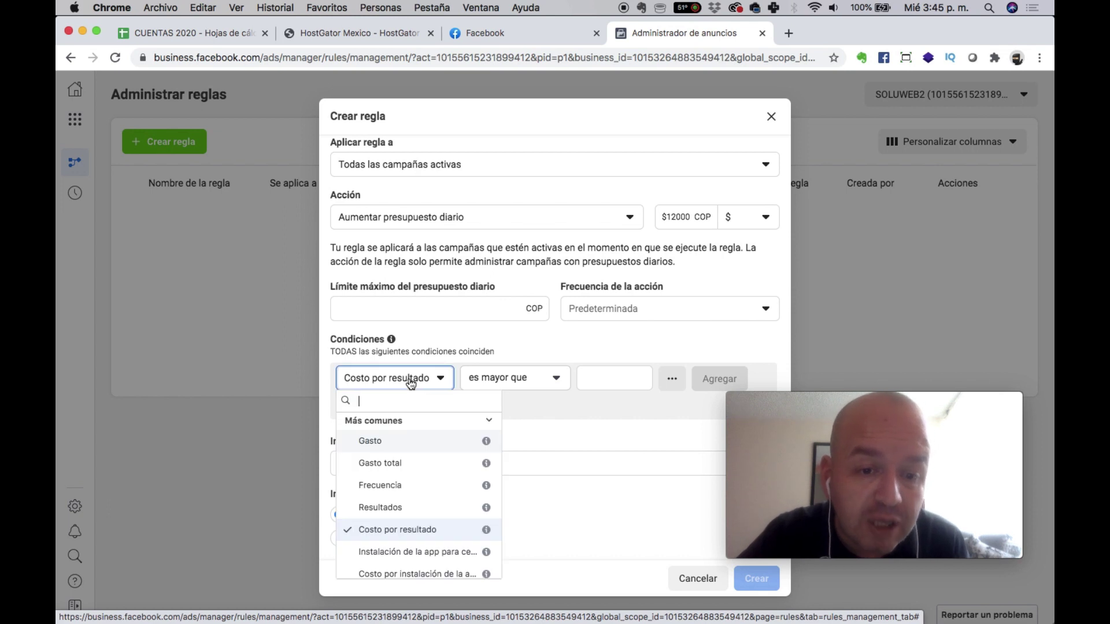
pyautogui.click(411, 381)
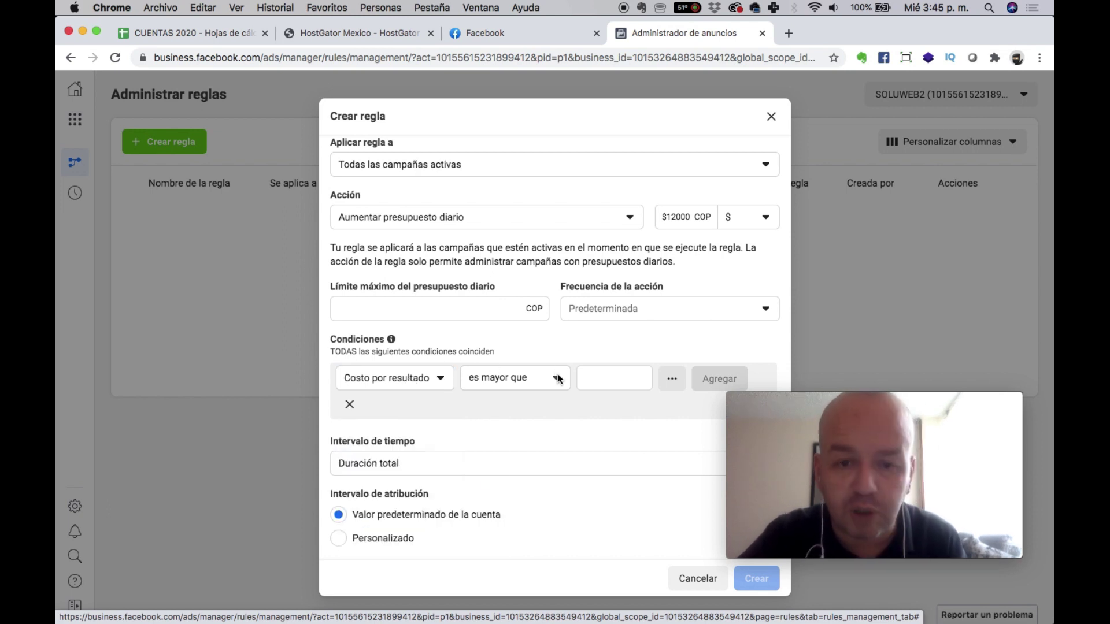
pyautogui.click(612, 375)
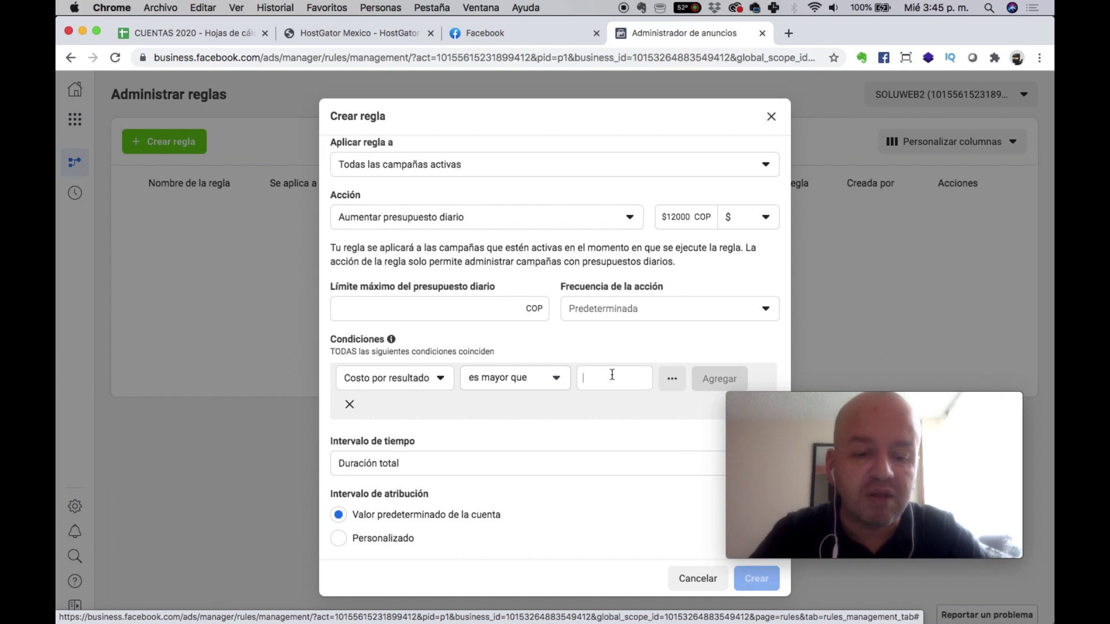
pyautogui.write('6000')
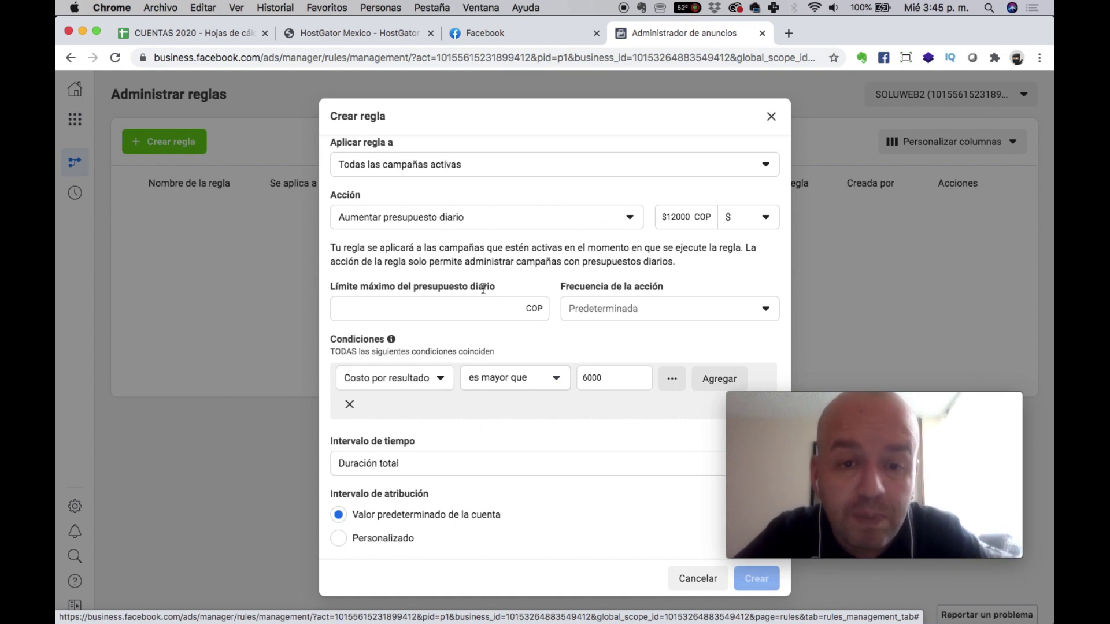
# Change the rule's action to Desactivar campañas.
pyautogui.scroll(1, 433, 310)
pyautogui.scroll(3, 433, 310)
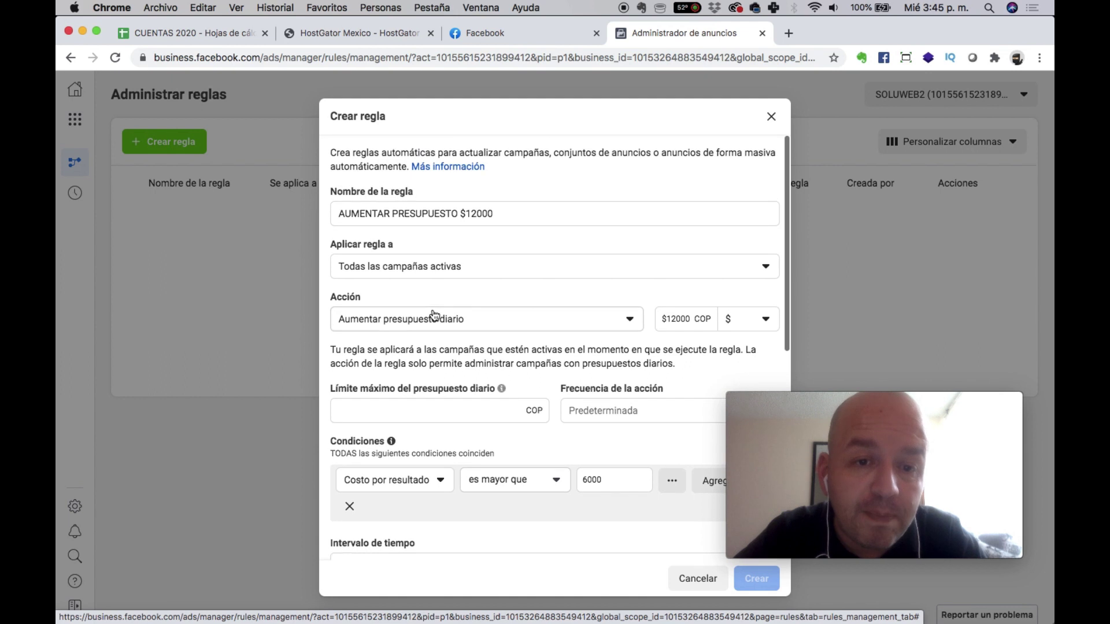
pyautogui.click(411, 321)
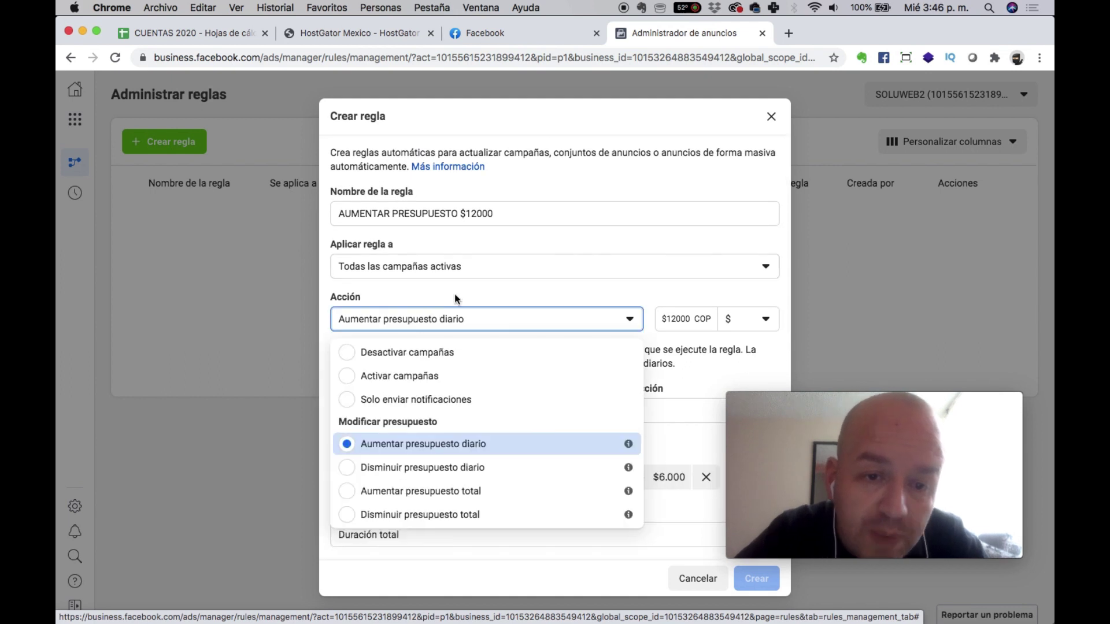
pyautogui.click(399, 351)
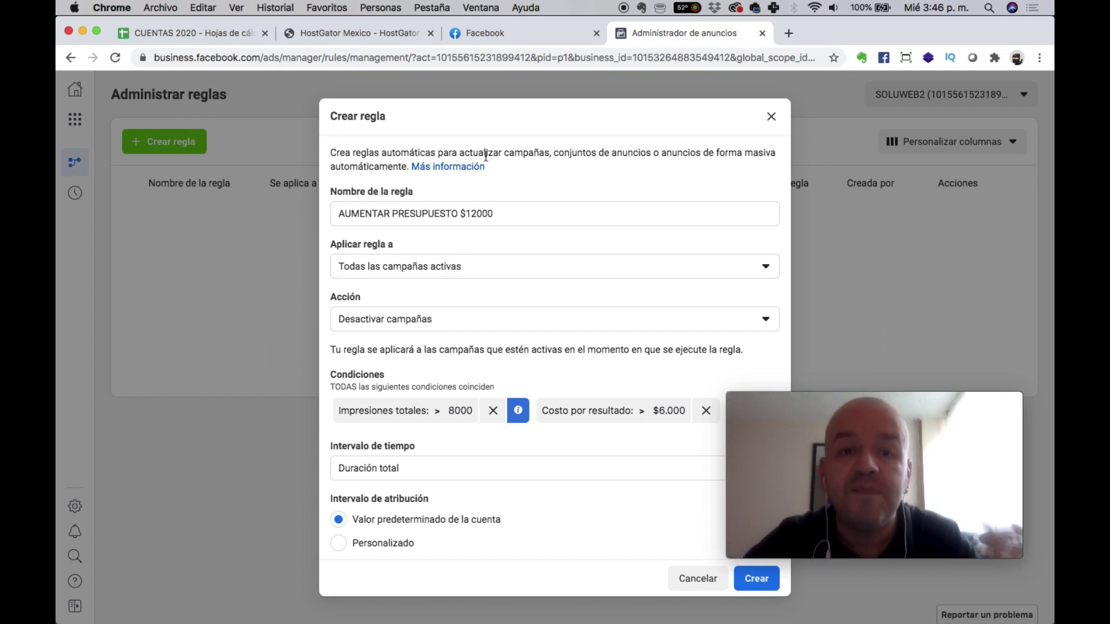
# Rename the rule "DESACTIVAR CAMPAÑAS SI COSTO ES MAS DE $6000".
pyautogui.click(458, 213)
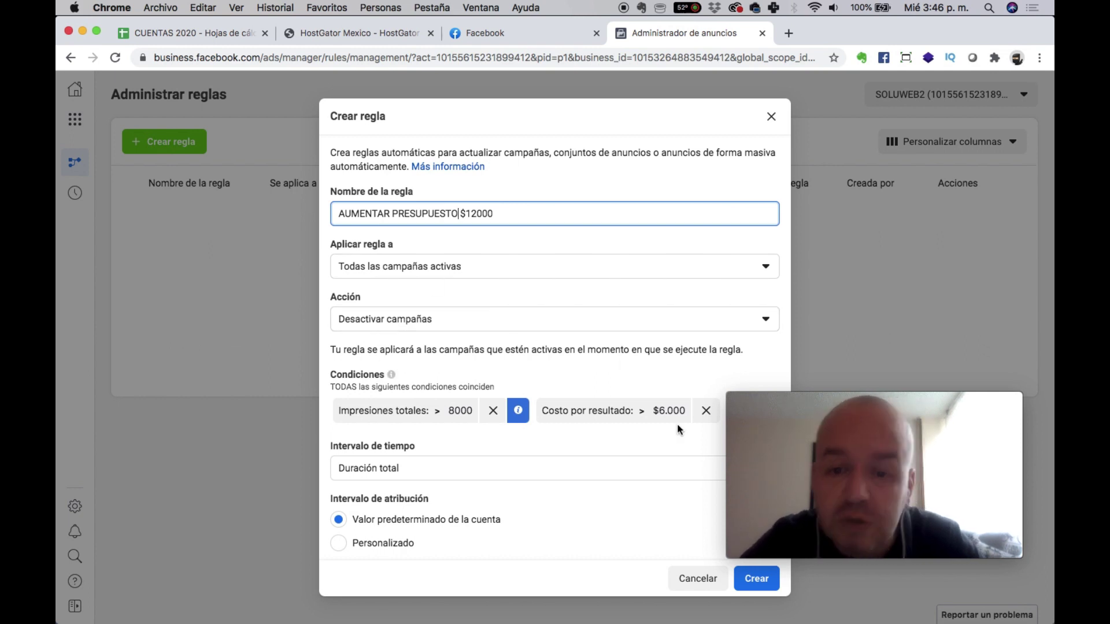
pyautogui.tripleClick(380, 211)
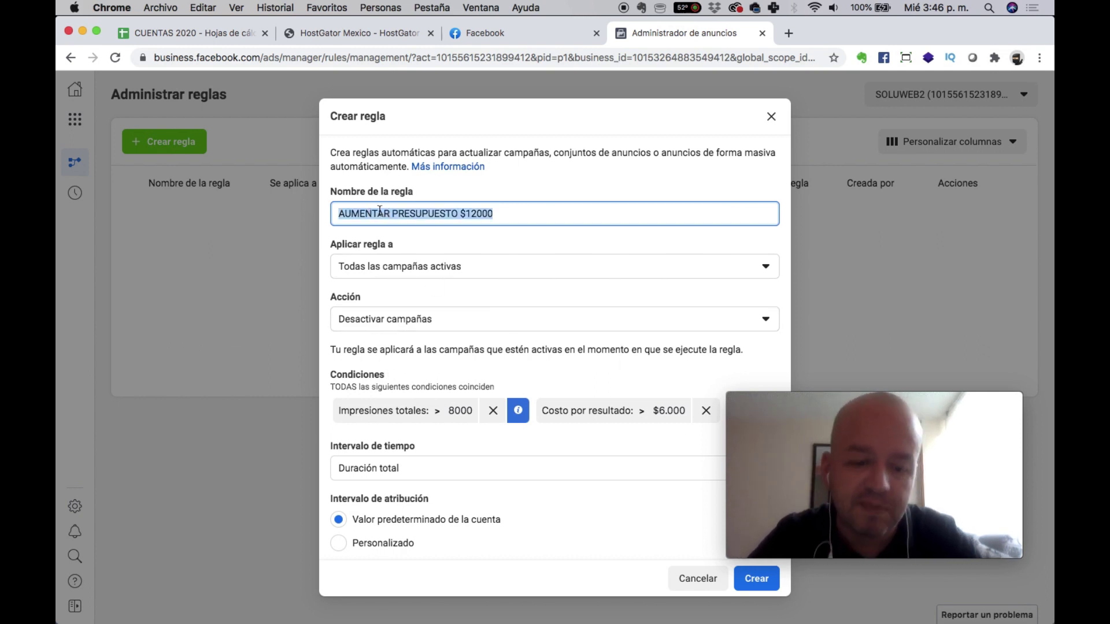
pyautogui.write('DESACTIV')
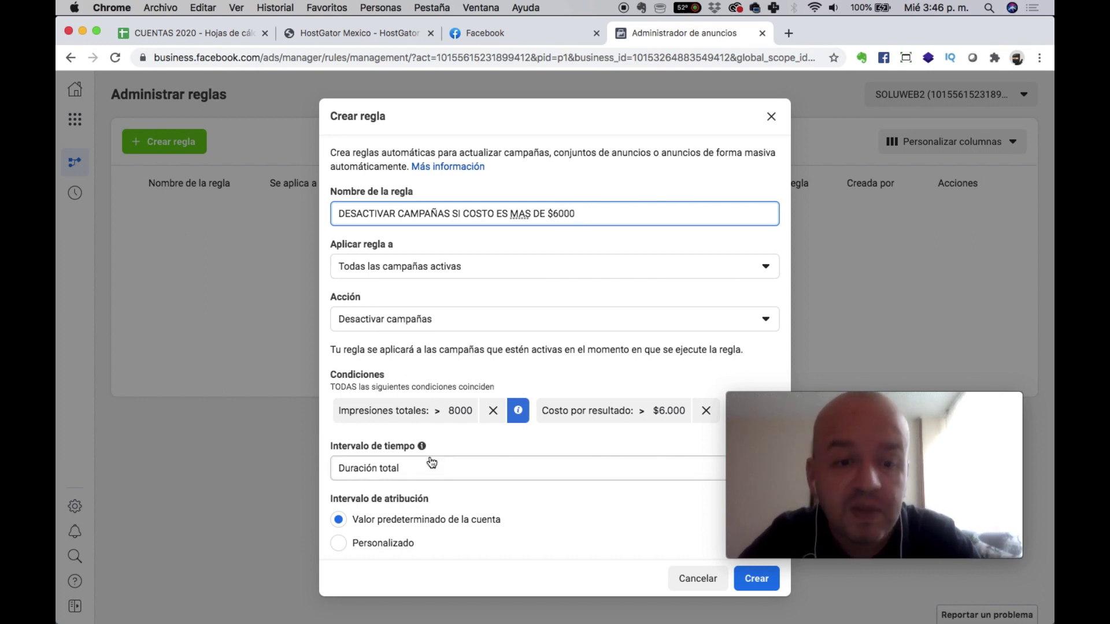
# Set the rule's time interval to Últimos 3 días.
pyautogui.scroll(-5, 426, 461)
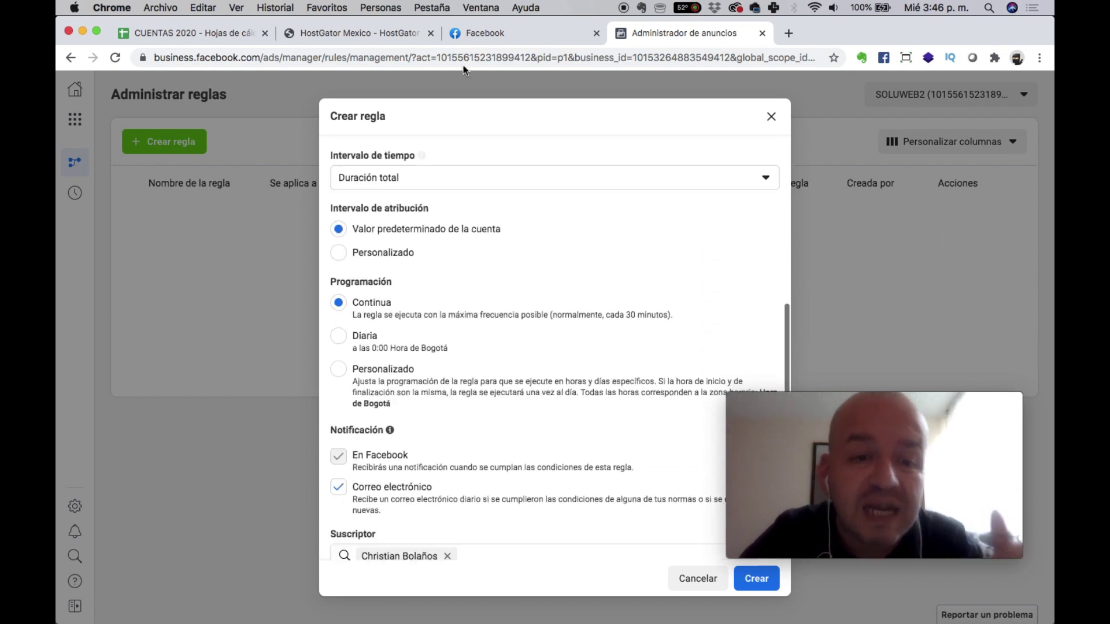
pyautogui.click(354, 192)
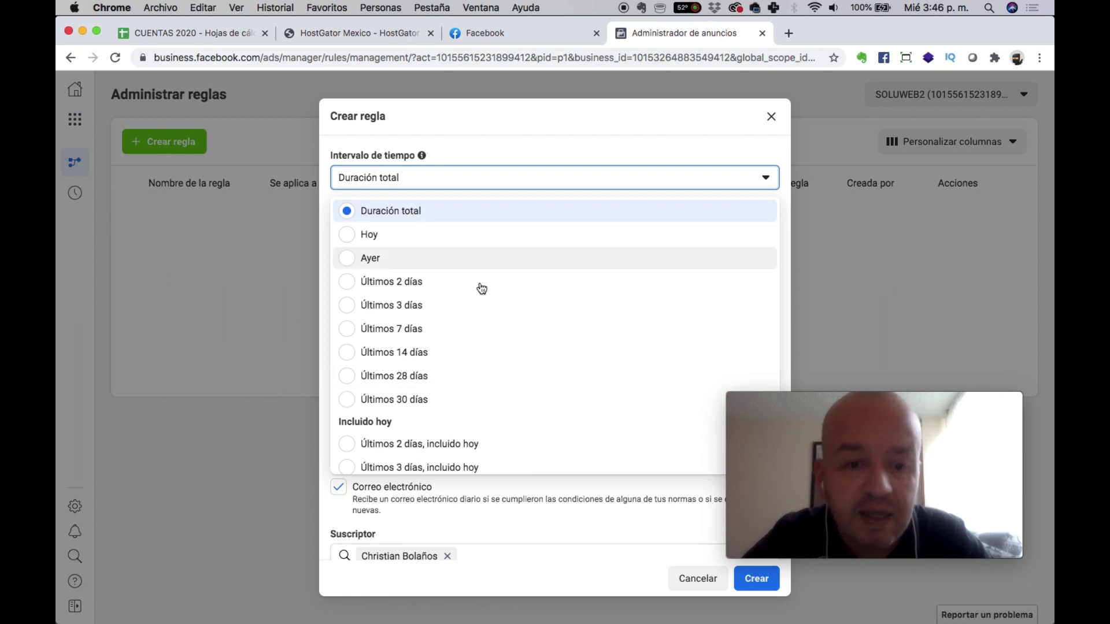
pyautogui.scroll(-6, 448, 349)
pyautogui.scroll(6, 445, 353)
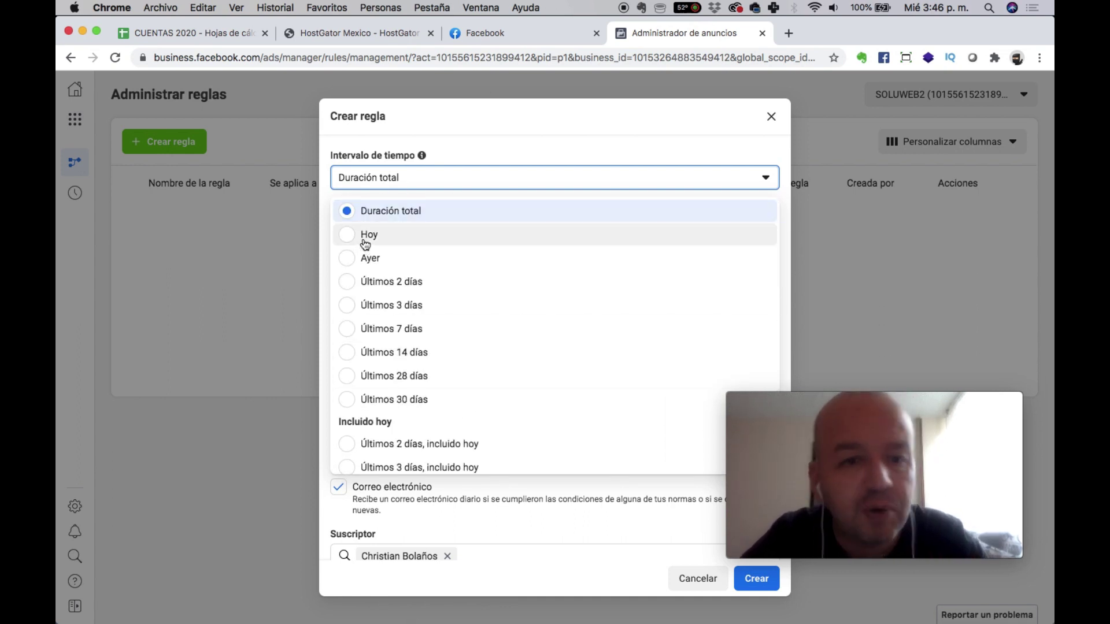
pyautogui.click(365, 239)
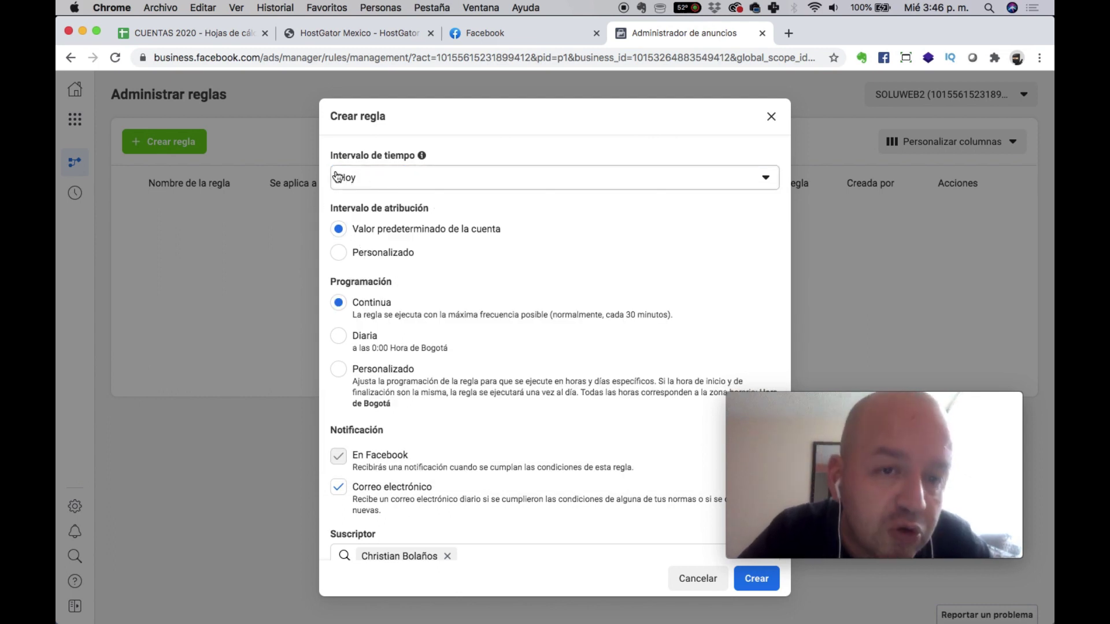
pyautogui.click(373, 186)
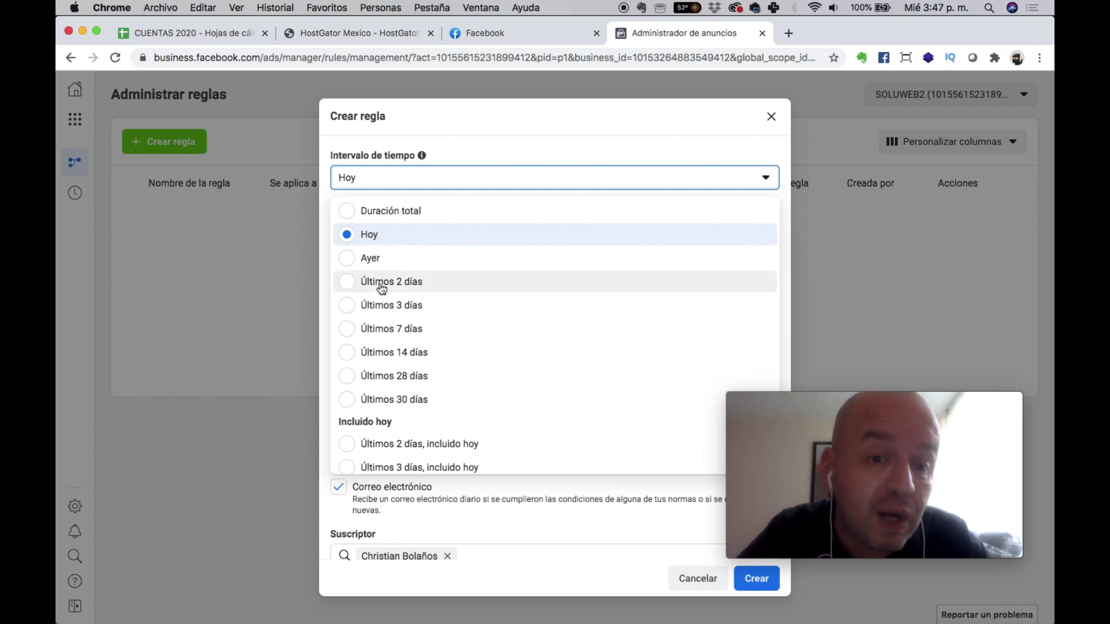
pyautogui.click(384, 305)
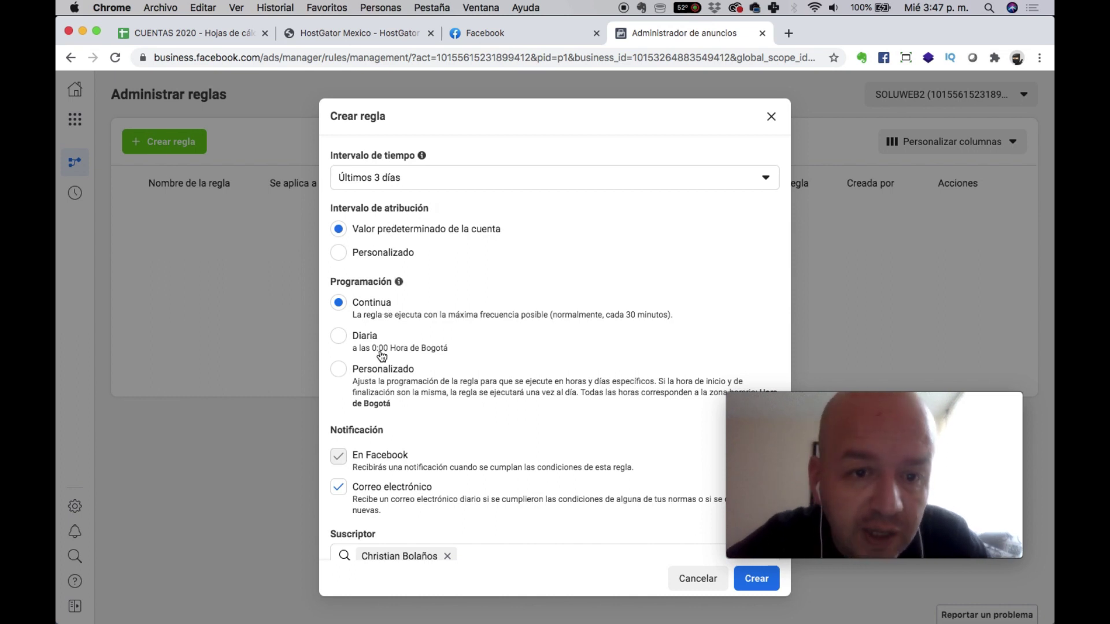
# Set the rule's schedule to Diaria, with the Correo electrónico notification enabled.
pyautogui.scroll(-1, 374, 379)
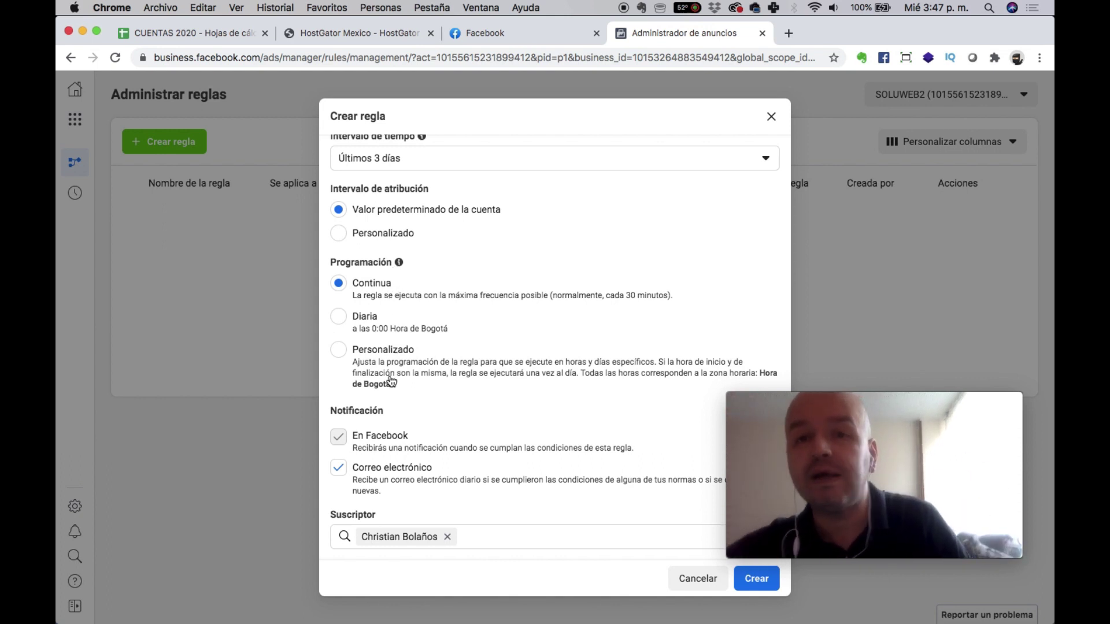
pyautogui.click(345, 315)
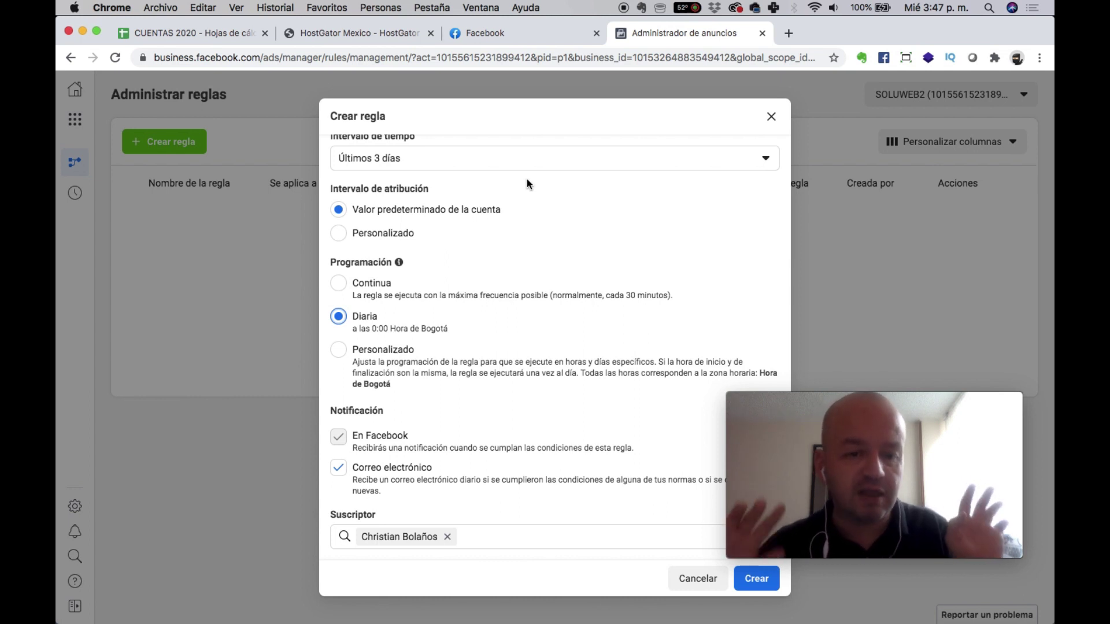
pyautogui.click(340, 469)
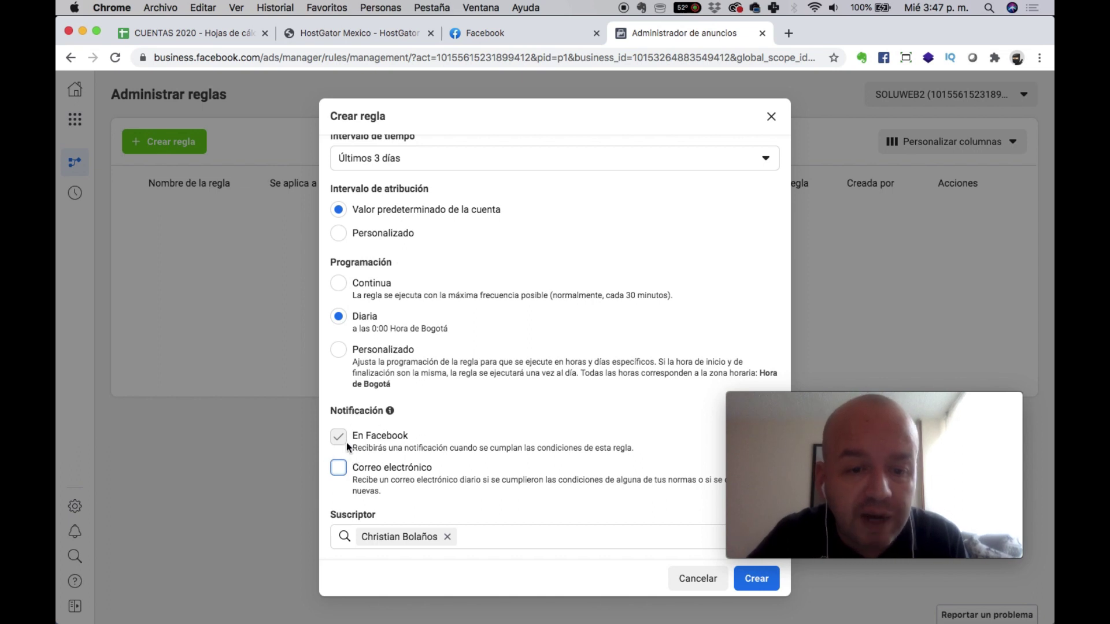
pyautogui.click(340, 468)
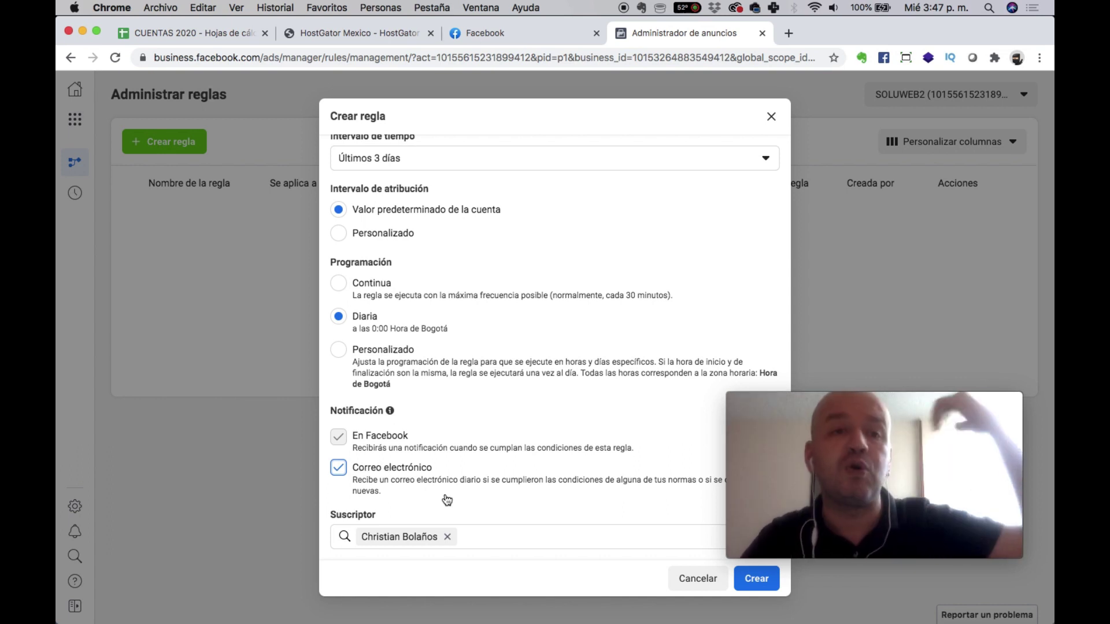
# Open the choice of available actions for the rule.
pyautogui.moveTo(943, 462)
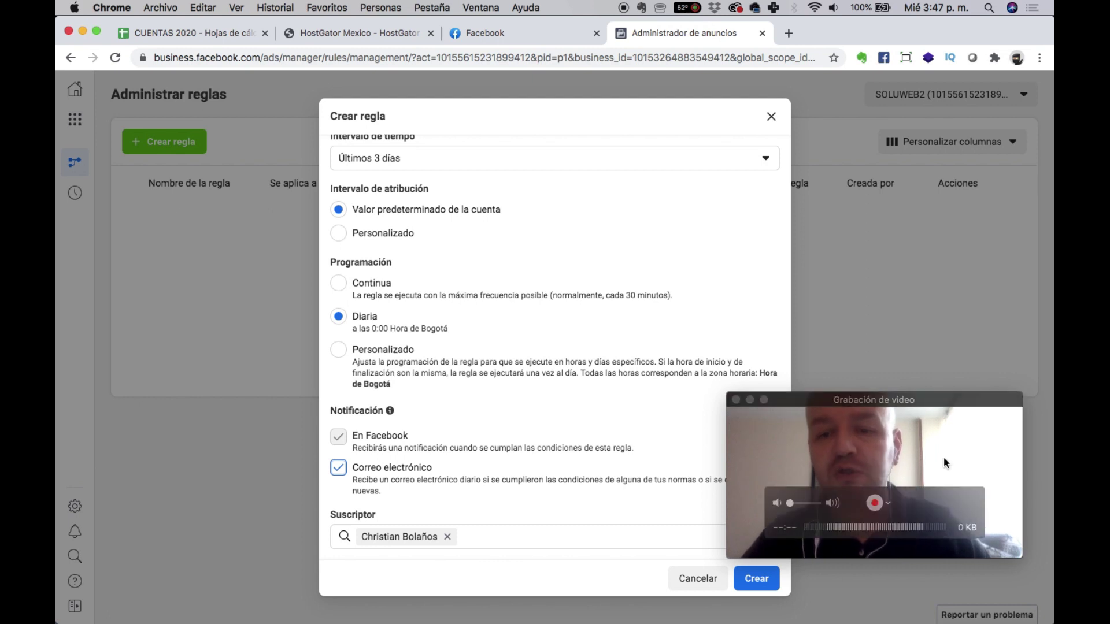
pyautogui.scroll(5, 512, 153)
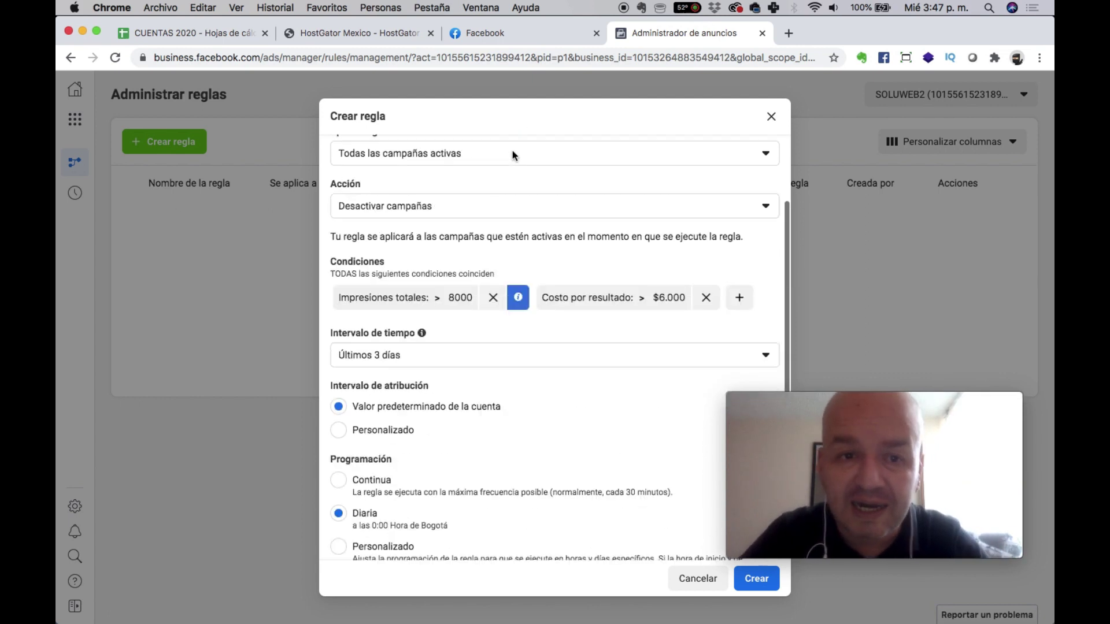
pyautogui.scroll(3, 512, 154)
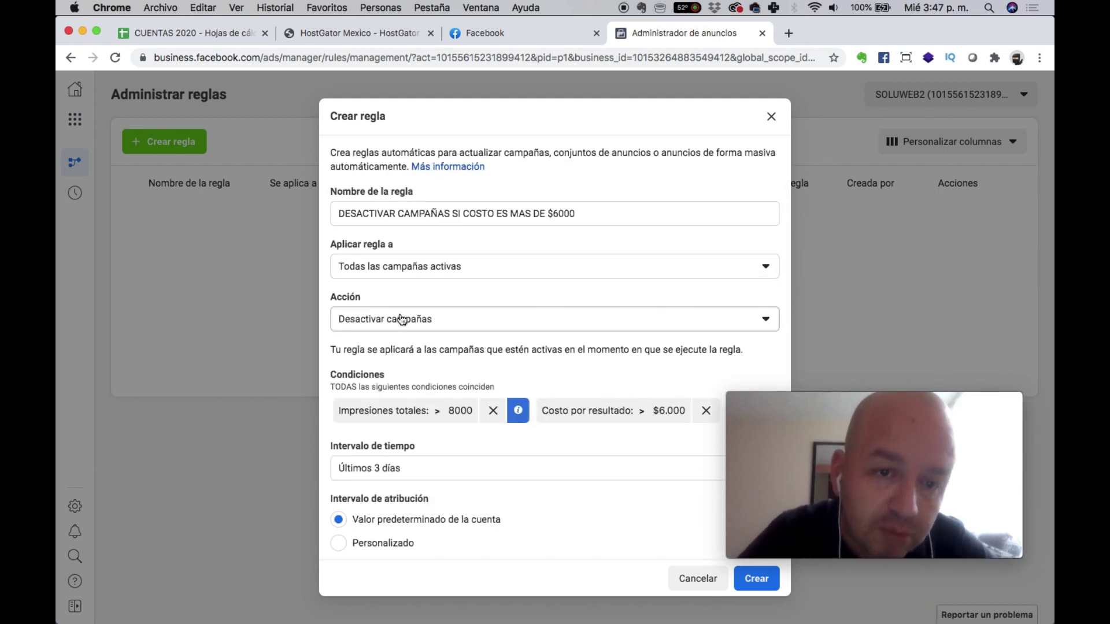
pyautogui.click(365, 327)
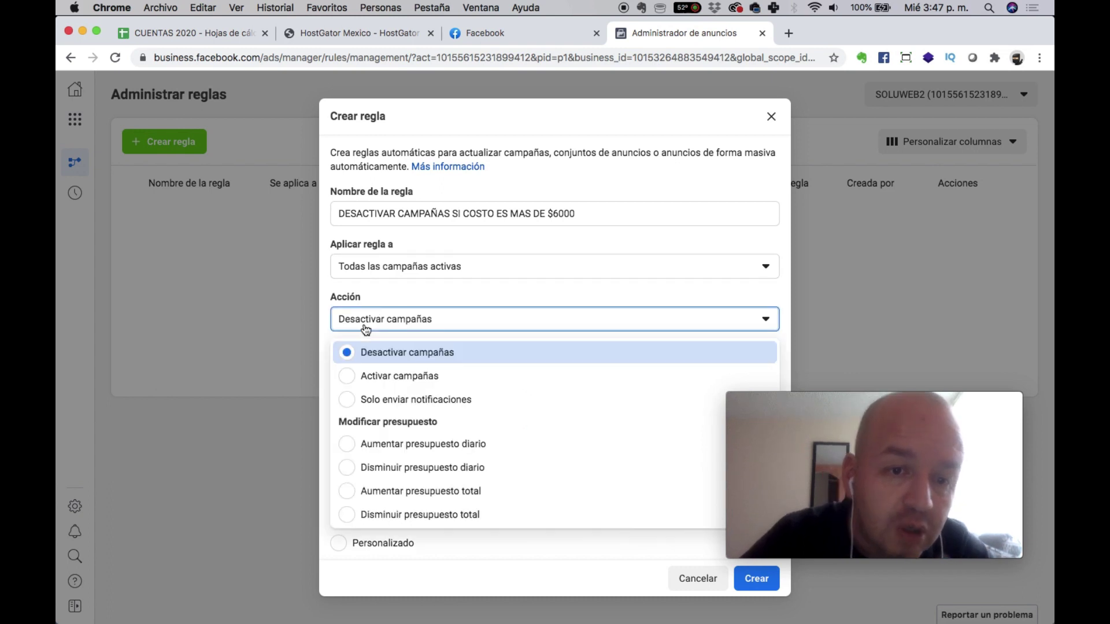